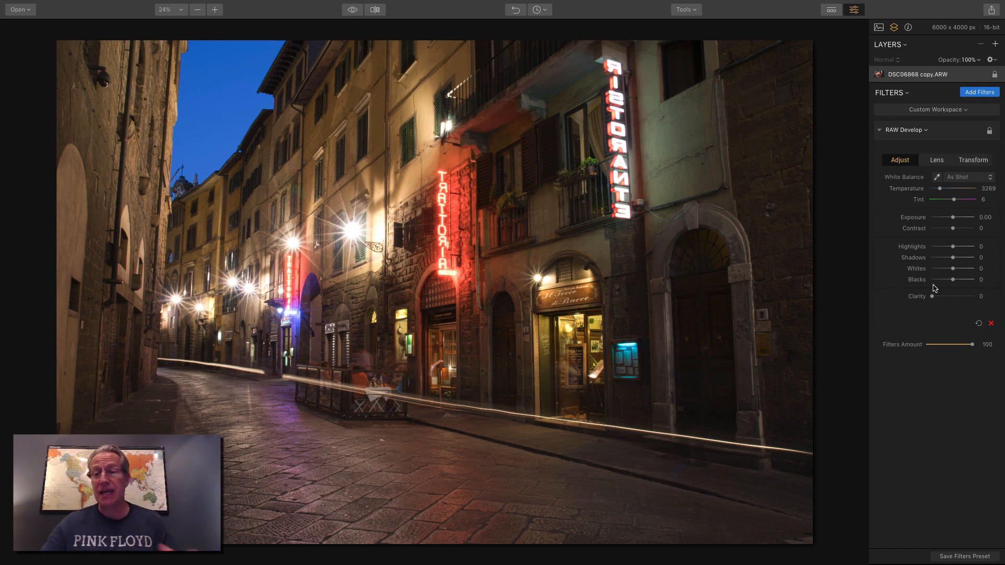
pyautogui.click(925, 131)
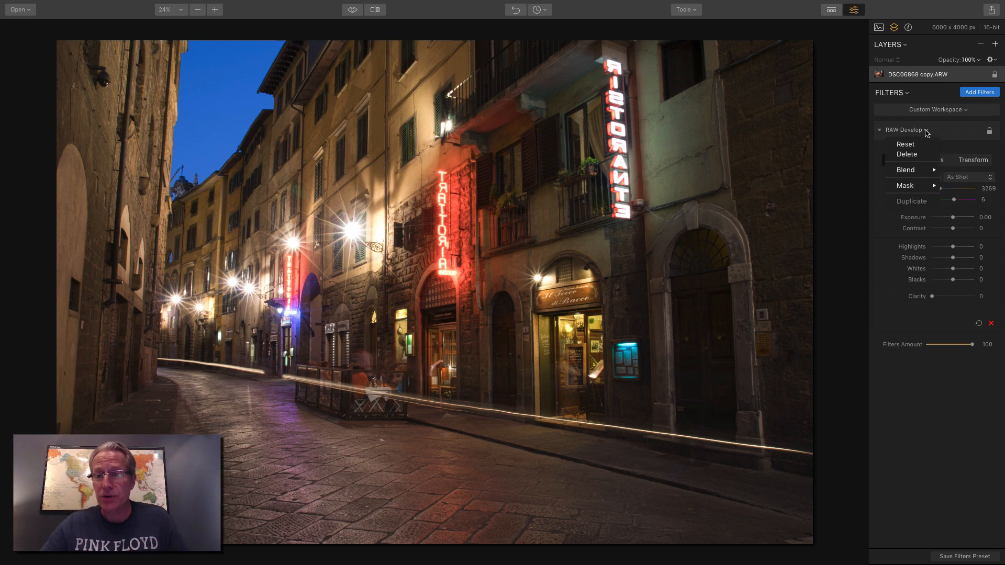
pyautogui.click(926, 131)
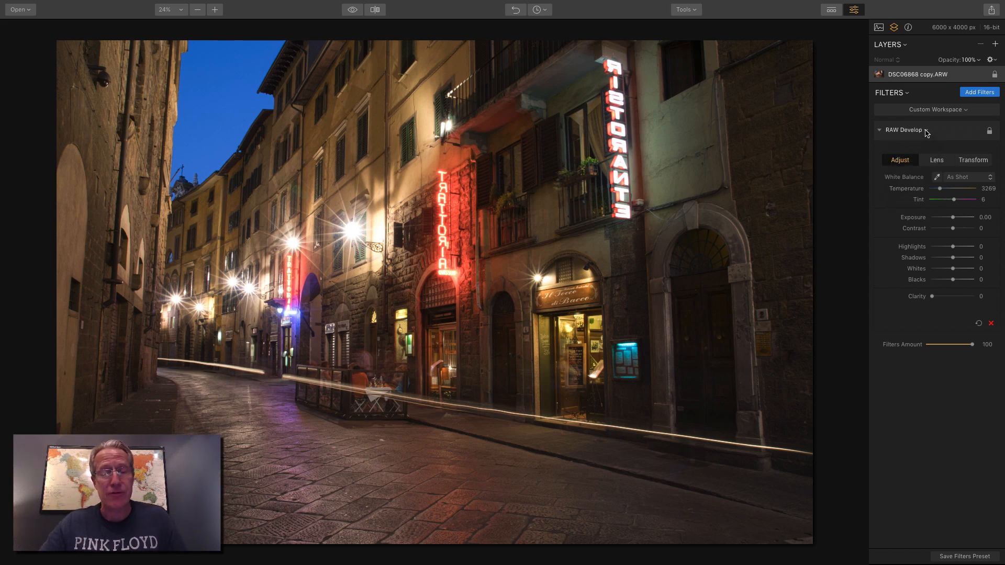
pyautogui.click(979, 92)
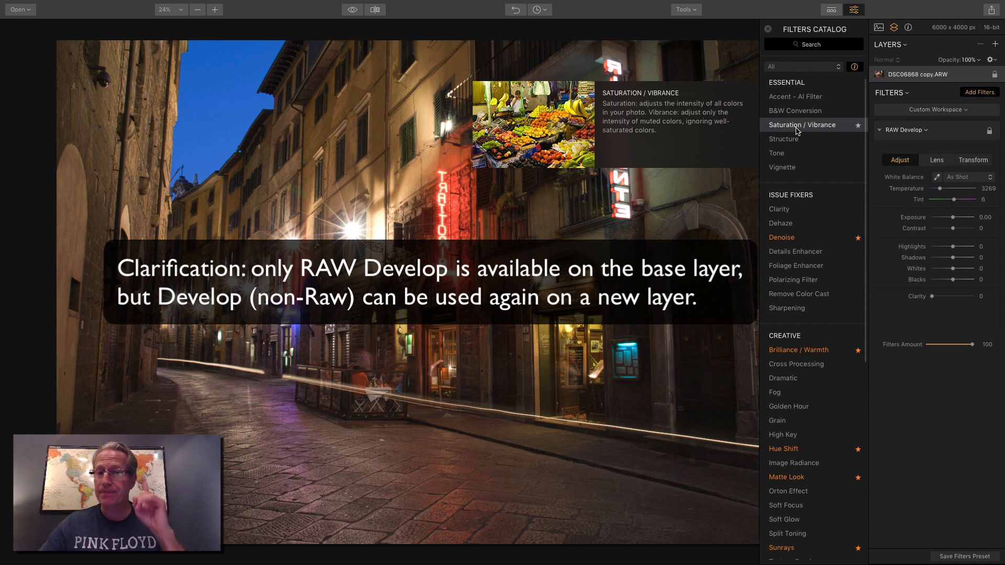
pyautogui.click(768, 30)
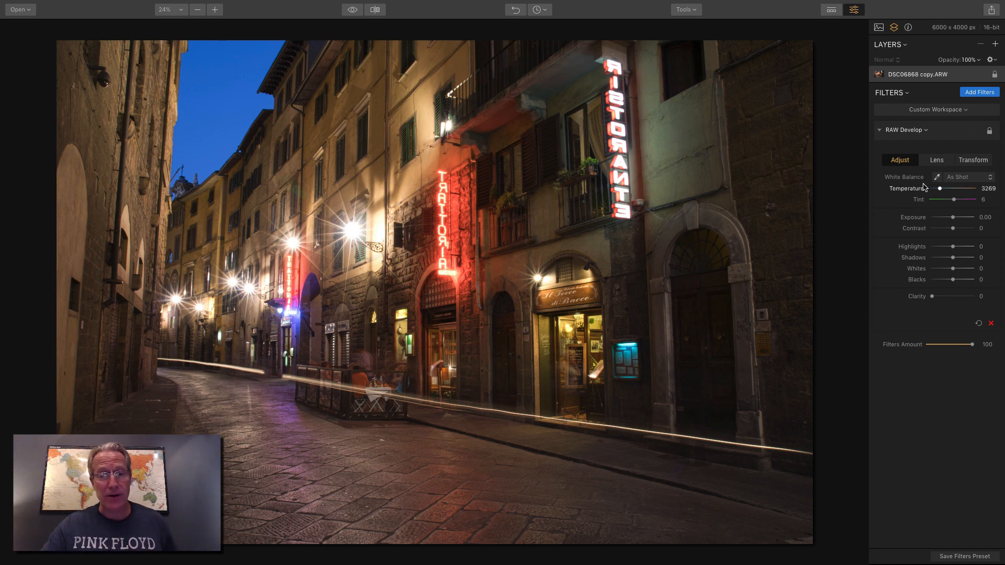
# Try the RAW Develop filter's lens Distortion correction at 100 and then at 8, and reset it to its default.
pyautogui.click(937, 160)
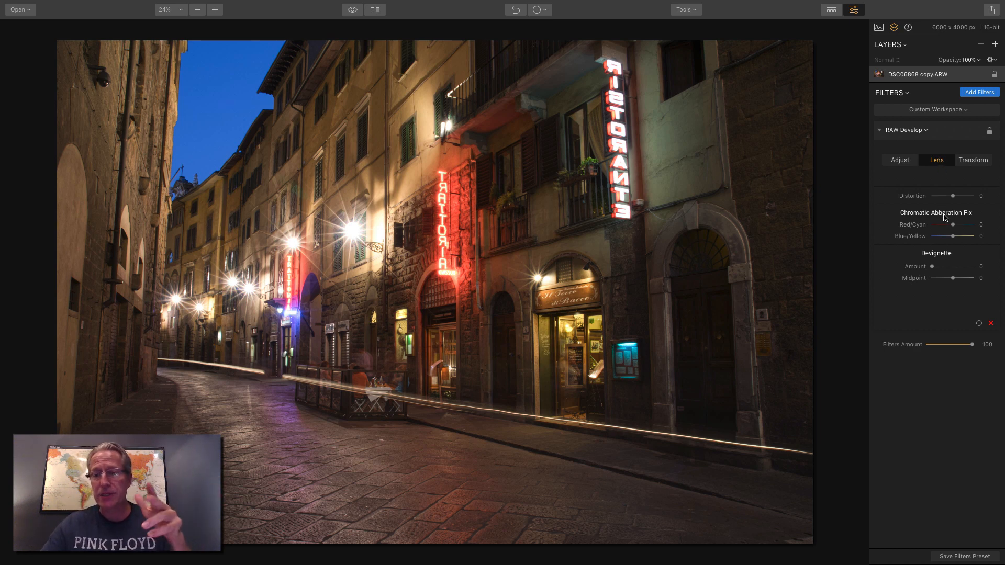
pyautogui.moveTo(944, 203)
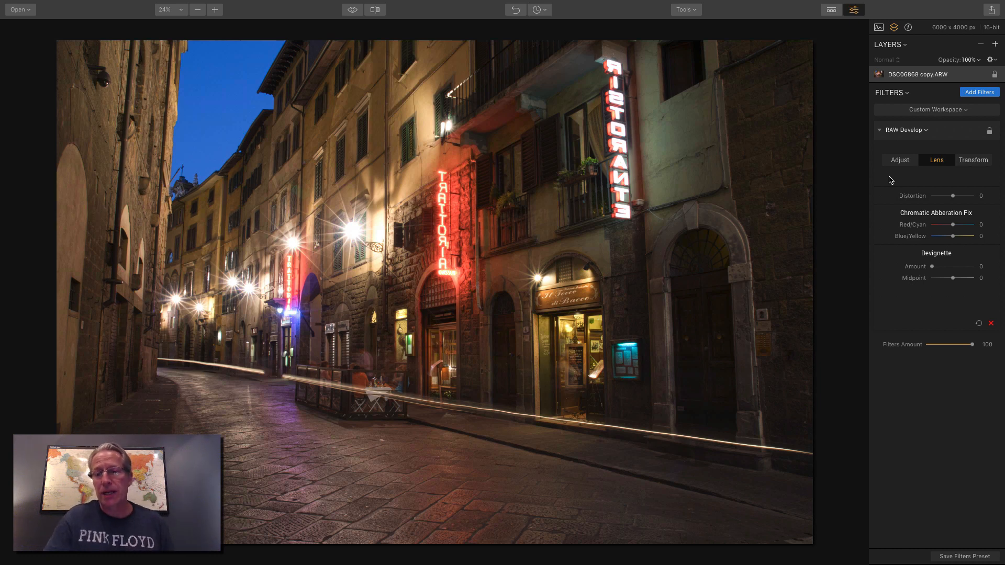
pyautogui.moveTo(953, 196); pyautogui.dragTo(1003, 198)
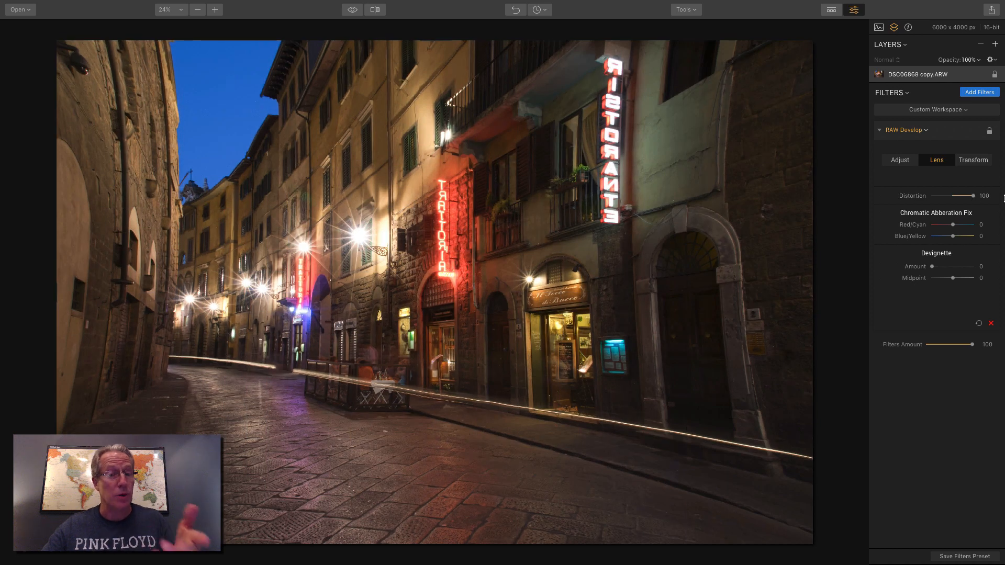
pyautogui.moveTo(955, 199)
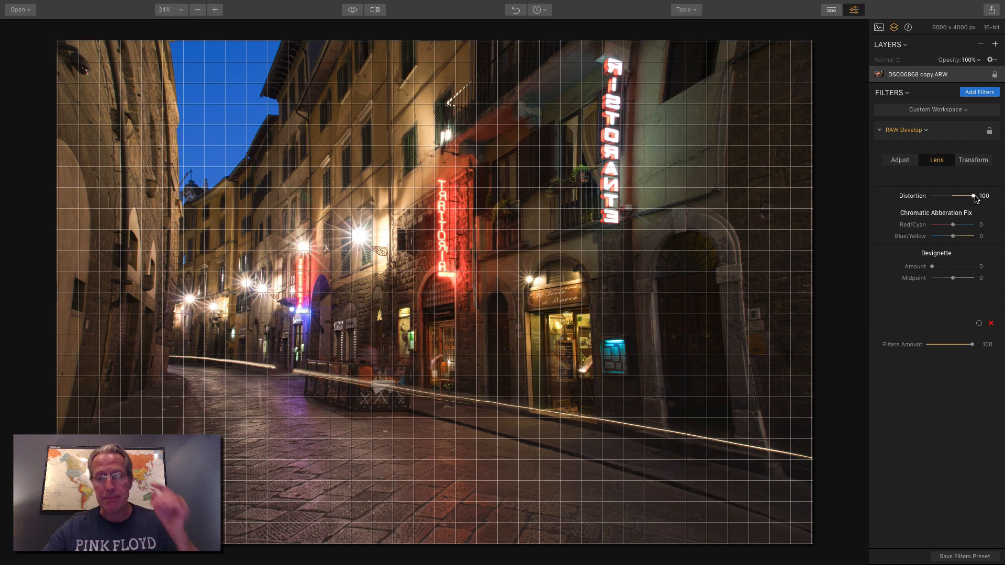
pyautogui.moveTo(974, 197); pyautogui.dragTo(954, 197)
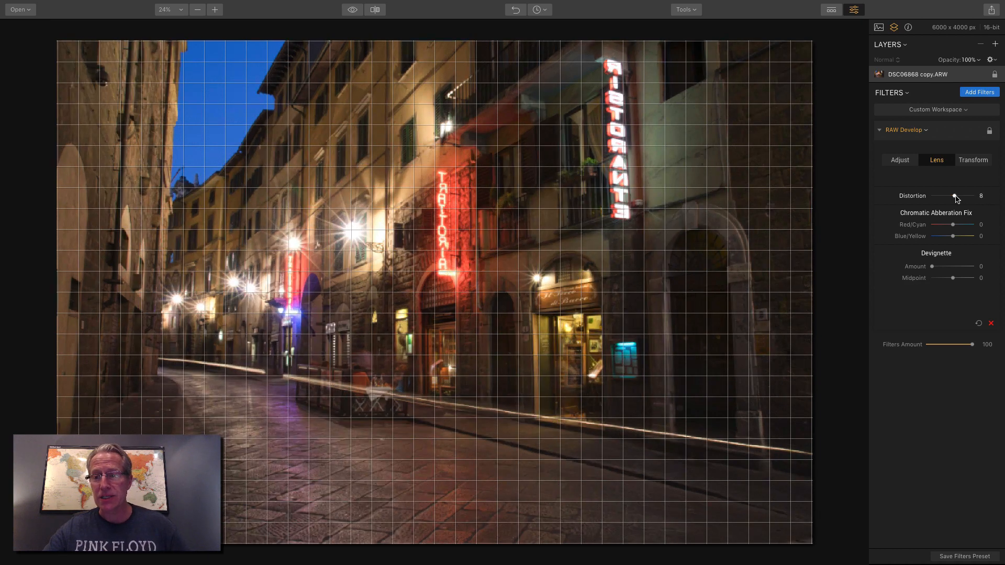
pyautogui.doubleClick(913, 197)
pyautogui.moveTo(913, 199)
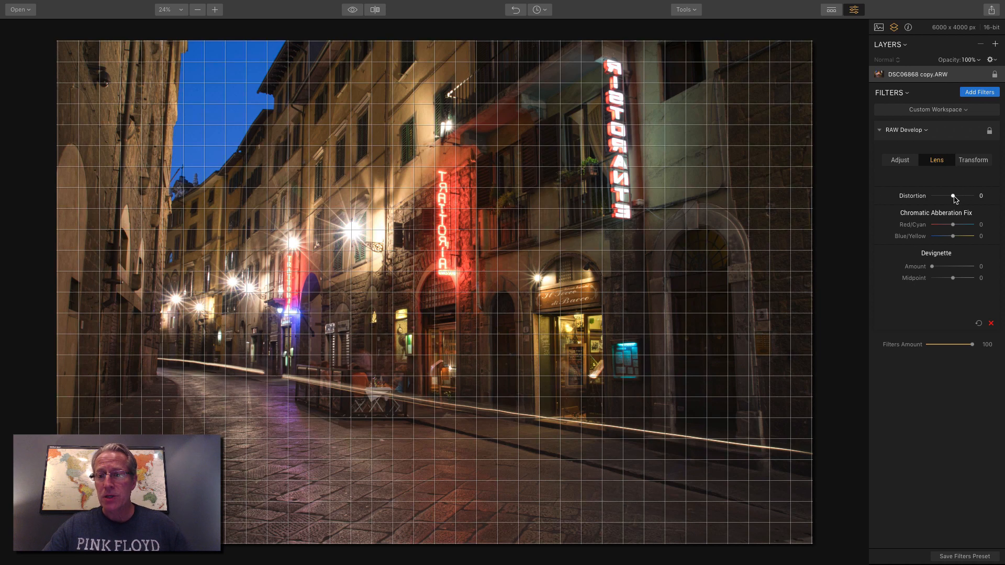
# Set the lens Distortion of the RAW Develop filter to 6.
pyautogui.moveTo(953, 197); pyautogui.dragTo(956, 197)
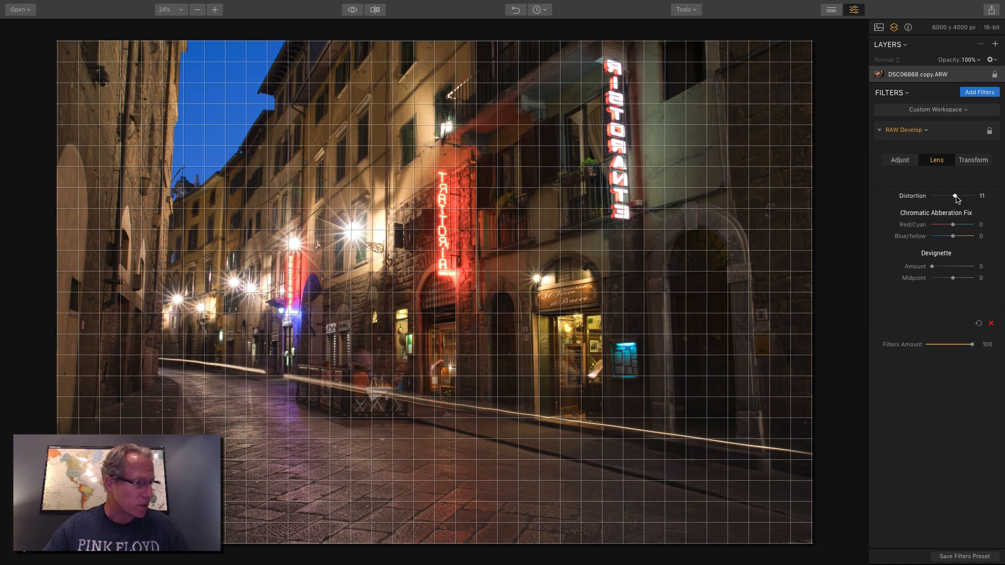
pyautogui.moveTo(956, 197); pyautogui.dragTo(955, 197)
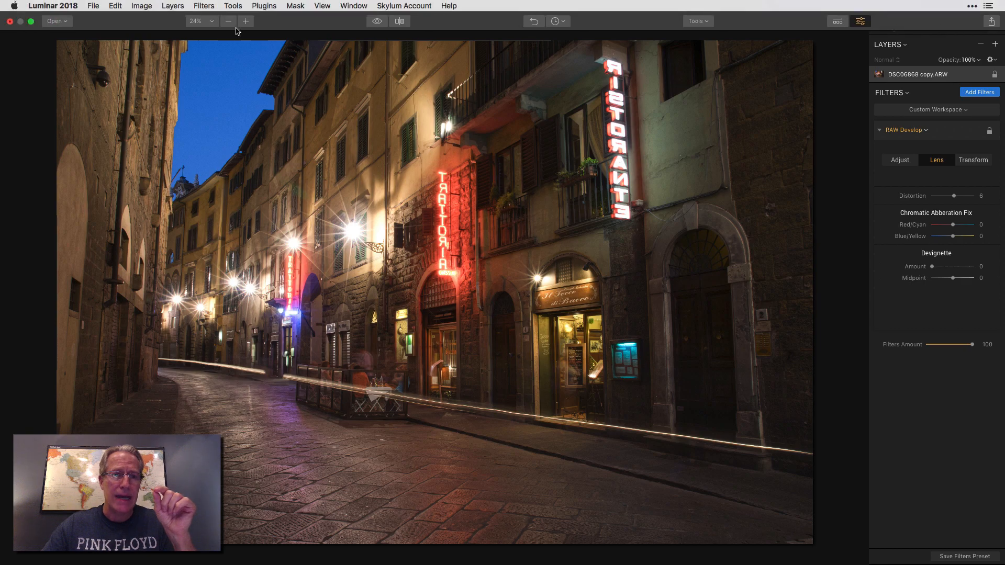
# Examine the roof and building edges against the blue sky at 100% zoom for chromatic aberration, and return to the full view.
pyautogui.click(214, 10)
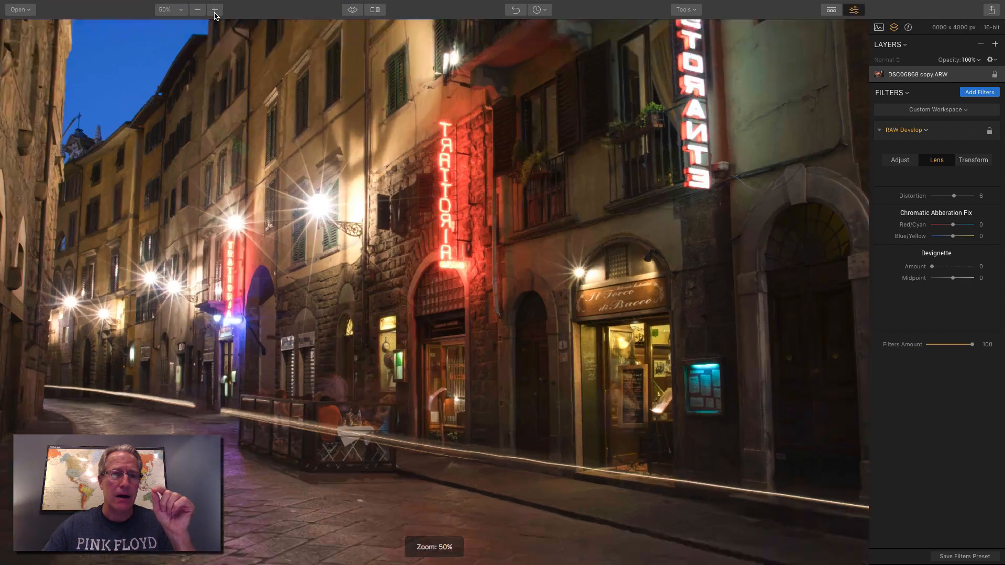
pyautogui.scroll(15, 175, 101)
pyautogui.hscroll(-10, 174, 101)
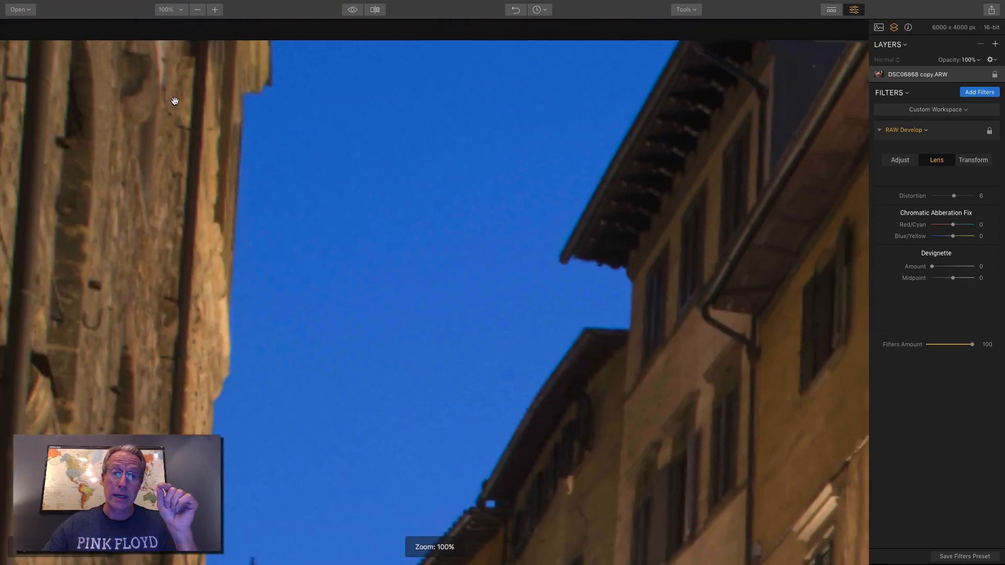
pyautogui.scroll(-10, 421, 296)
pyautogui.hscroll(10, 421, 297)
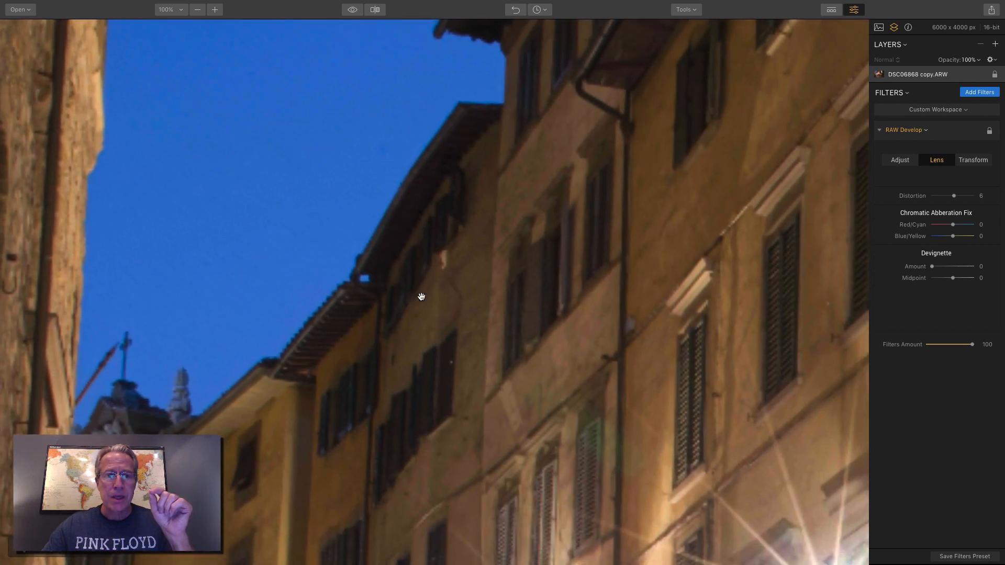
pyautogui.hscroll(-2, 421, 297)
pyautogui.scroll(-1, 421, 297)
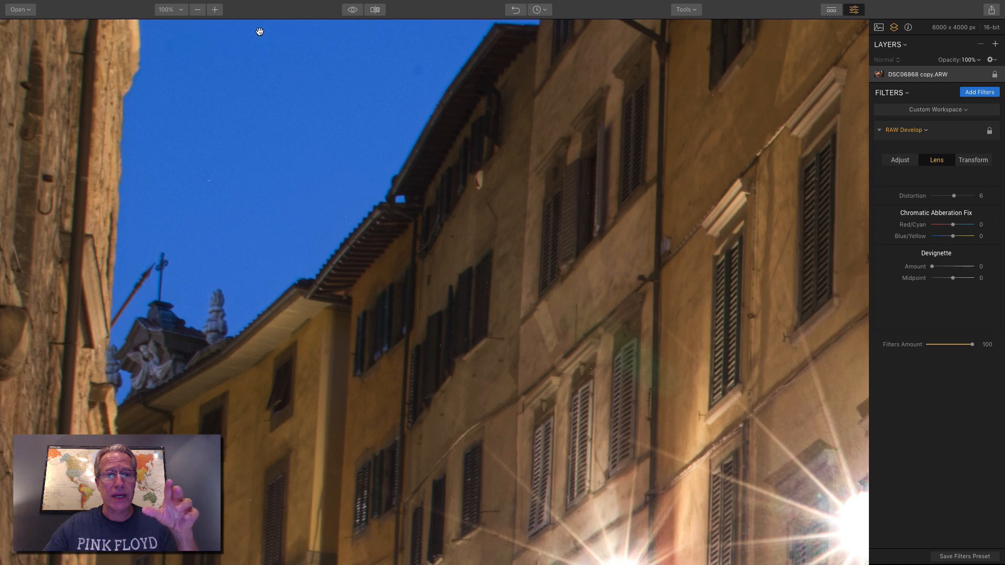
pyautogui.click(178, 16)
pyautogui.click(179, 25)
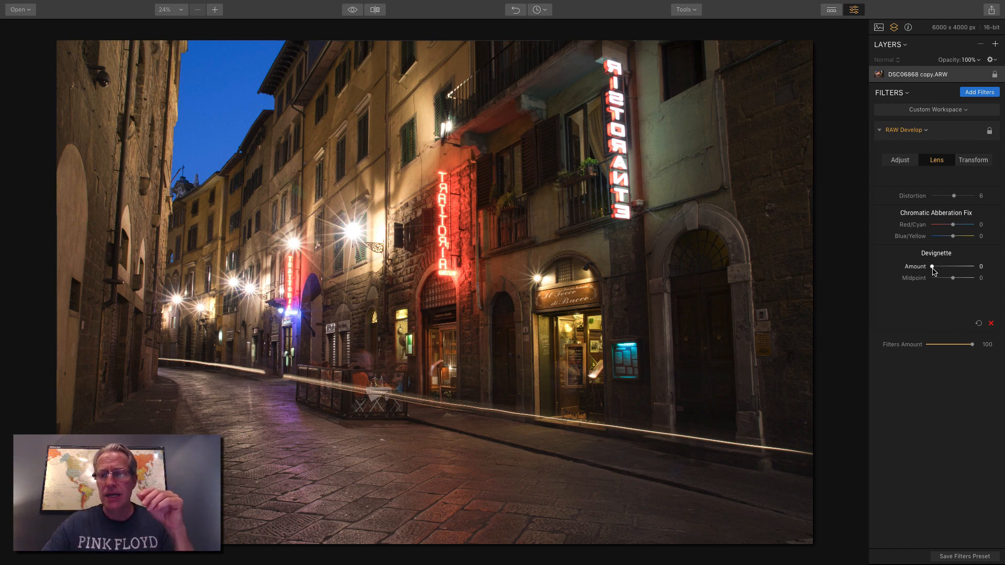
pyautogui.moveTo(933, 268); pyautogui.dragTo(898, 271)
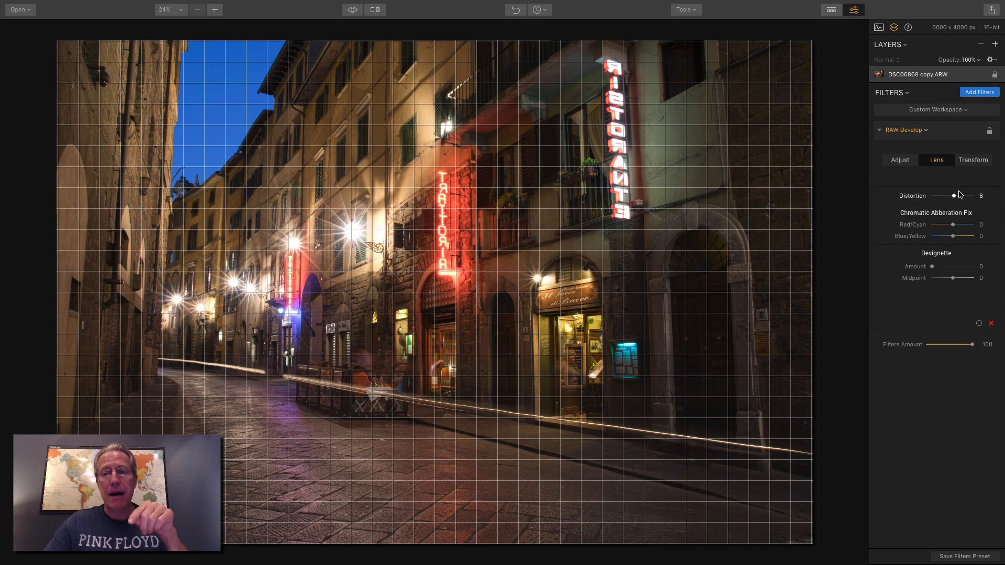
# Set the Vertical perspective in the RAW Develop filter's Transform settings to -11.
pyautogui.click(975, 165)
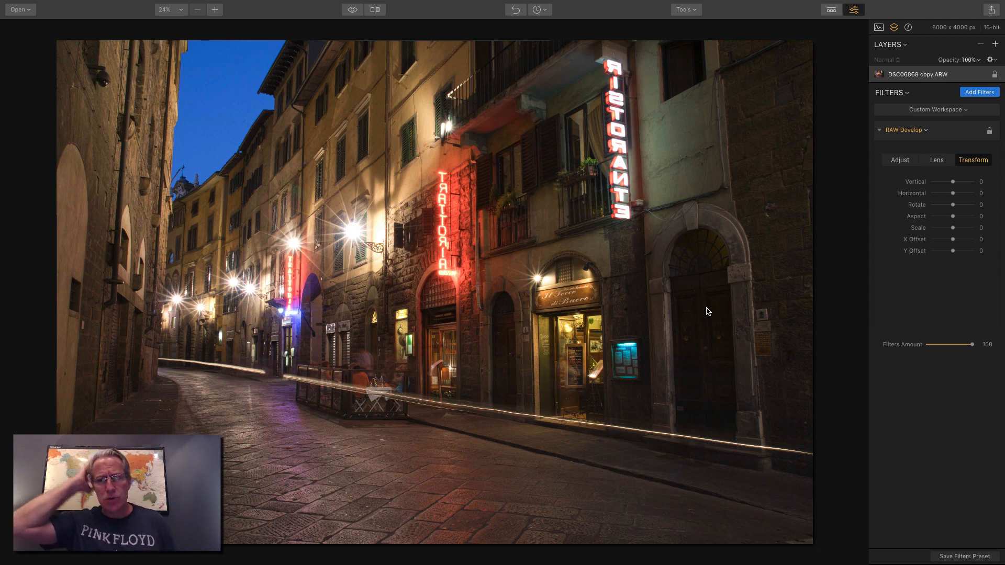
pyautogui.click(909, 28)
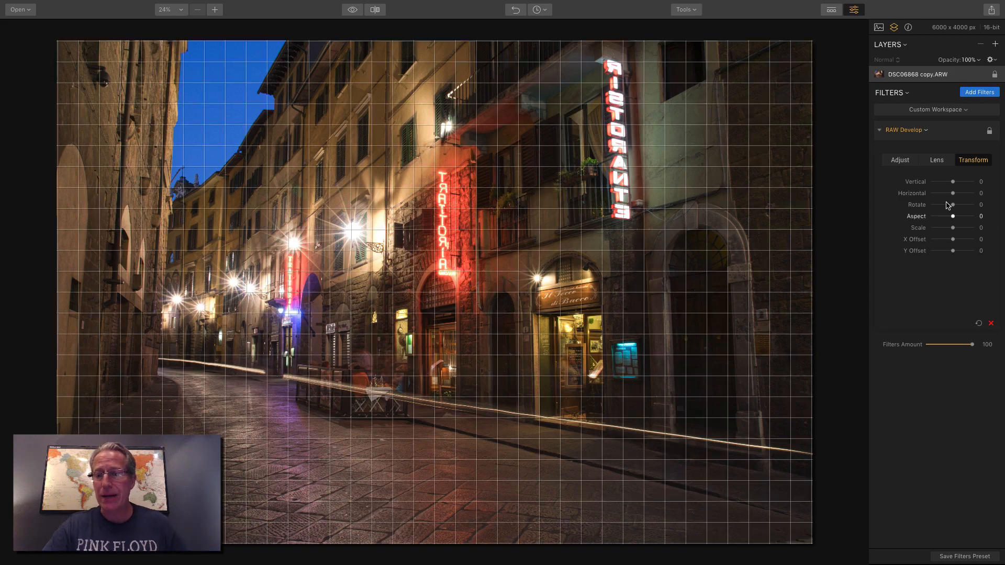
pyautogui.moveTo(952, 183); pyautogui.dragTo(950, 184)
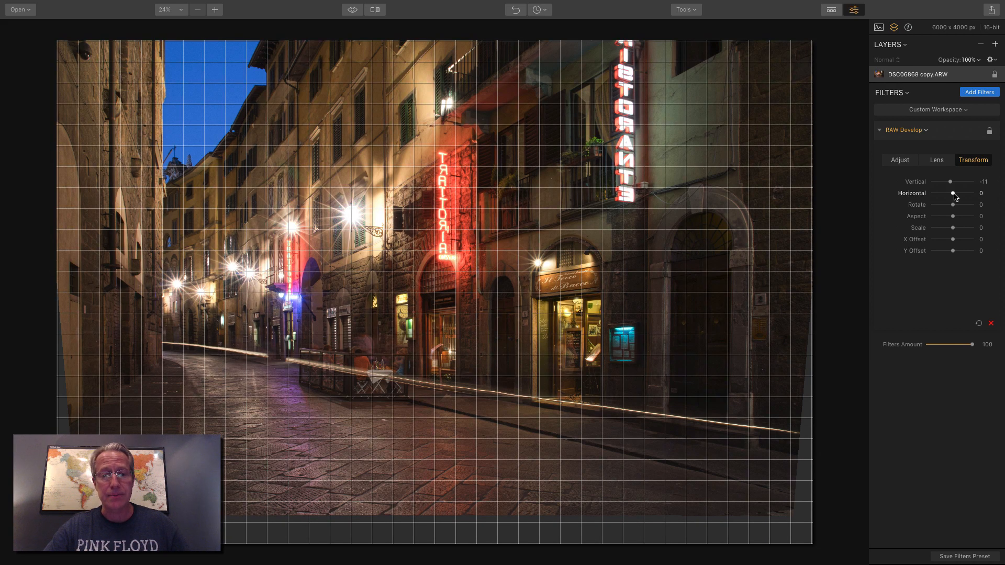
# Try a Horizontal transform of 41 and a Rotate value of -24, resetting each one to its default.
pyautogui.moveTo(954, 197); pyautogui.dragTo(960, 197)
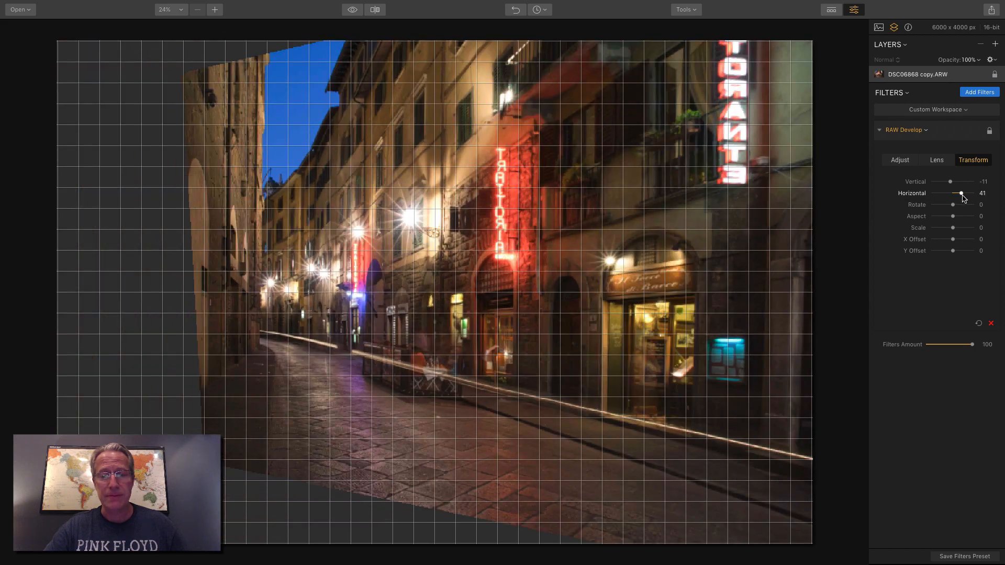
pyautogui.doubleClick(924, 198)
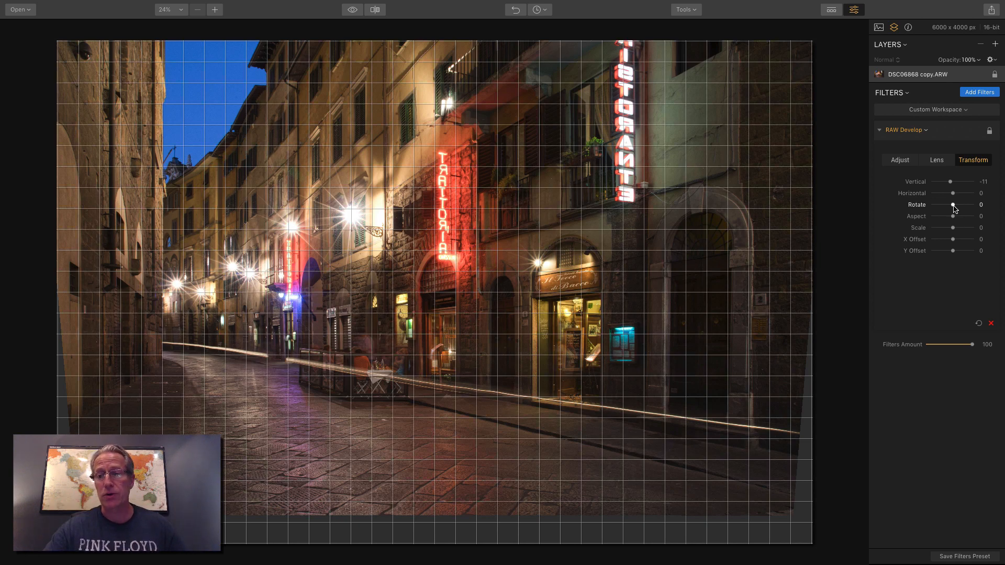
pyautogui.moveTo(953, 206); pyautogui.dragTo(949, 207)
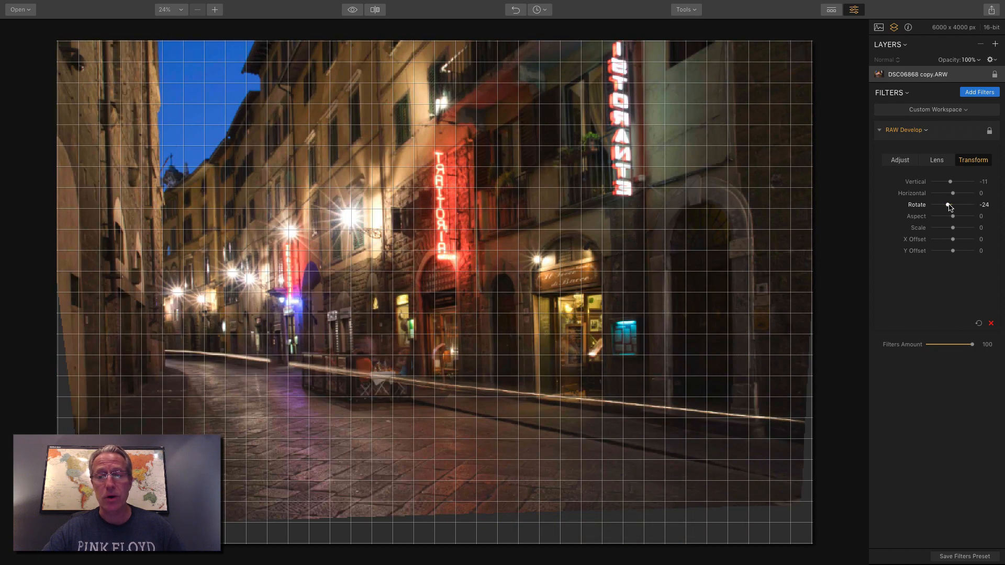
pyautogui.doubleClick(921, 206)
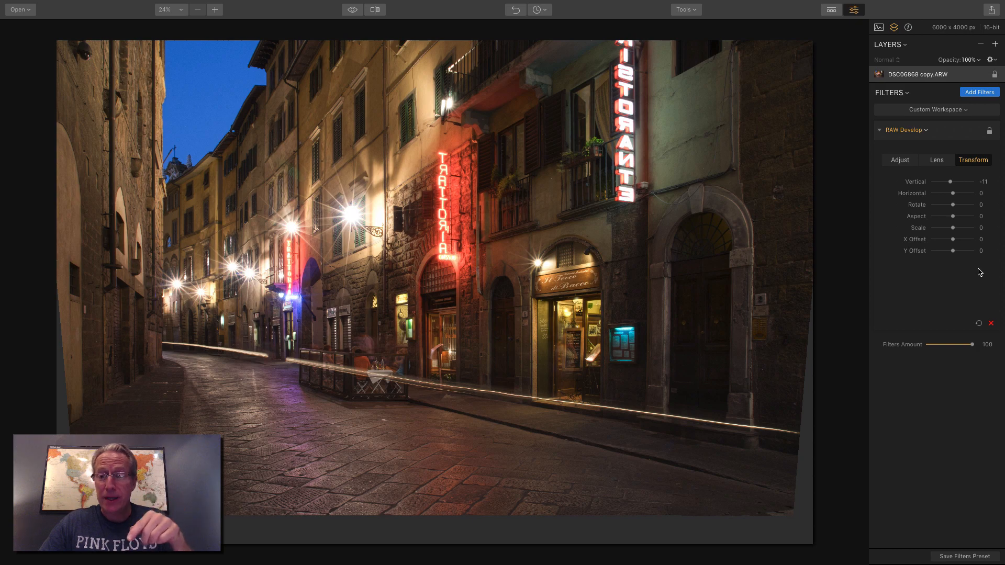
# Set the transform Aspect to -32 and the Scale to 40 to fill the image's side edges.
pyautogui.moveTo(953, 219)
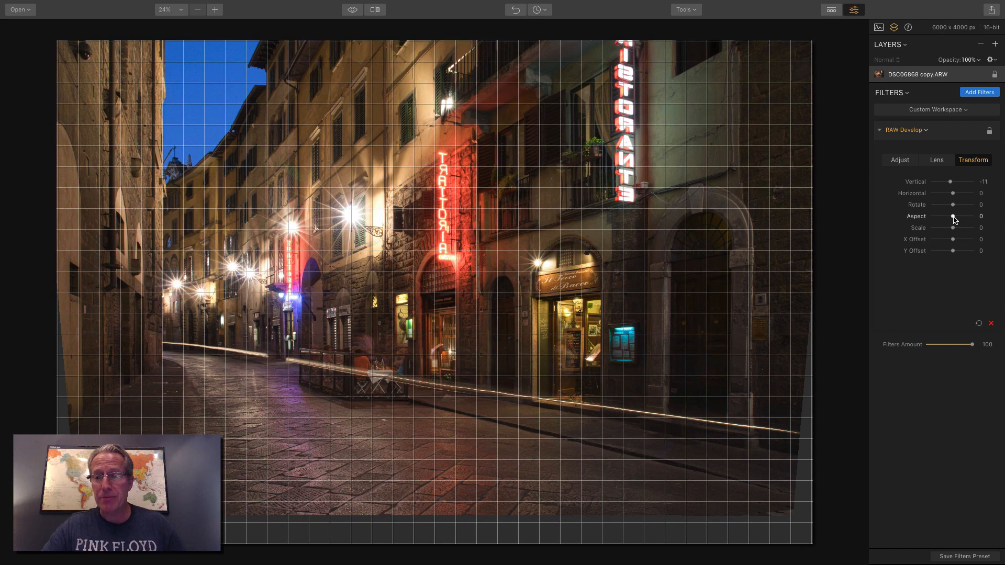
pyautogui.moveTo(953, 219)
pyautogui.mouseDown()
pyautogui.moveTo(975, 220)
pyautogui.moveTo(926, 231)
pyautogui.moveTo(964, 232)
pyautogui.mouseUp()
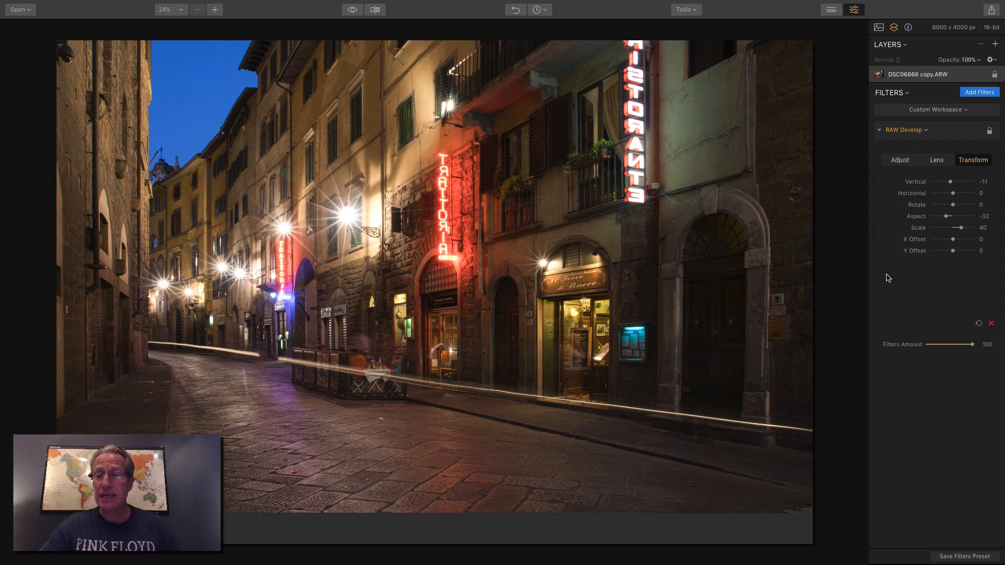
pyautogui.doubleClick(915, 229)
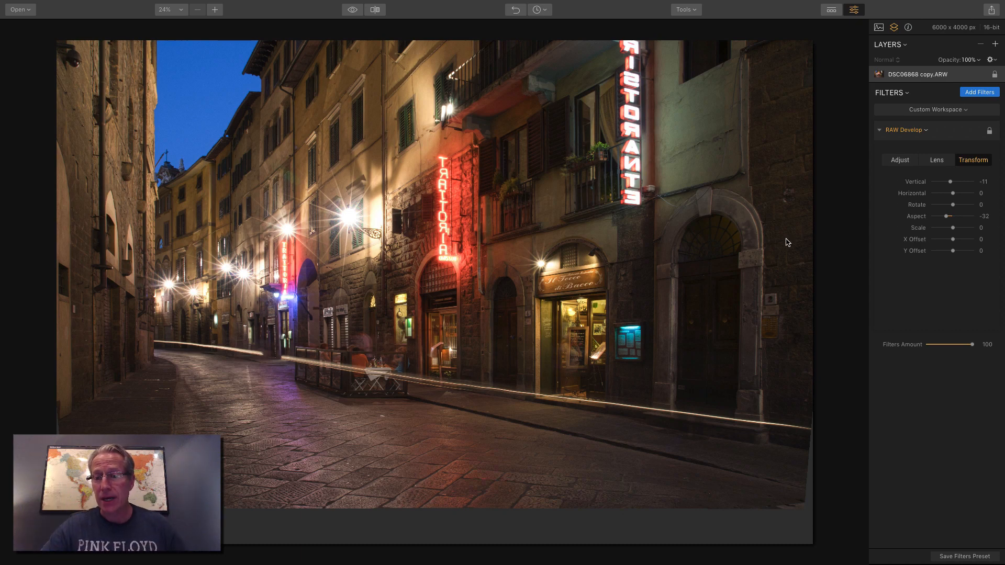
pyautogui.moveTo(952, 227); pyautogui.dragTo(963, 229)
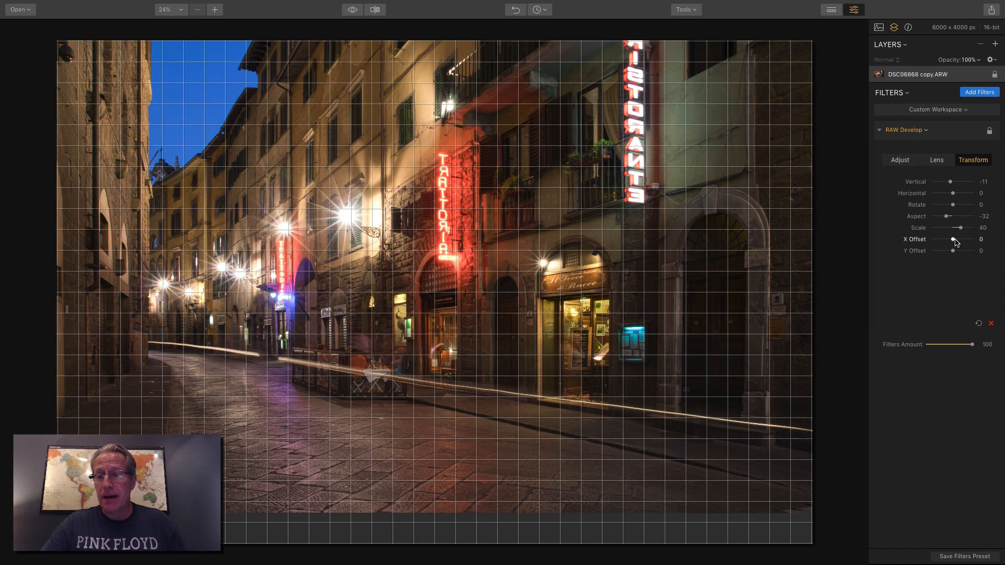
# Shift the transformed image to cover the empty borders by setting X Offset to 6 and Y Offset to -24.
pyautogui.moveTo(955, 241); pyautogui.dragTo(956, 240)
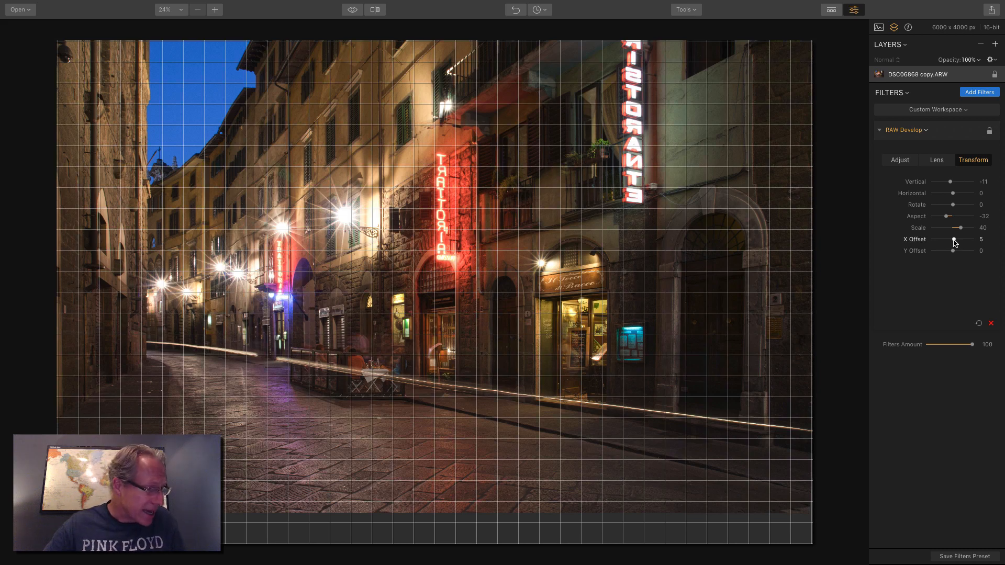
pyautogui.moveTo(953, 240); pyautogui.dragTo(950, 252)
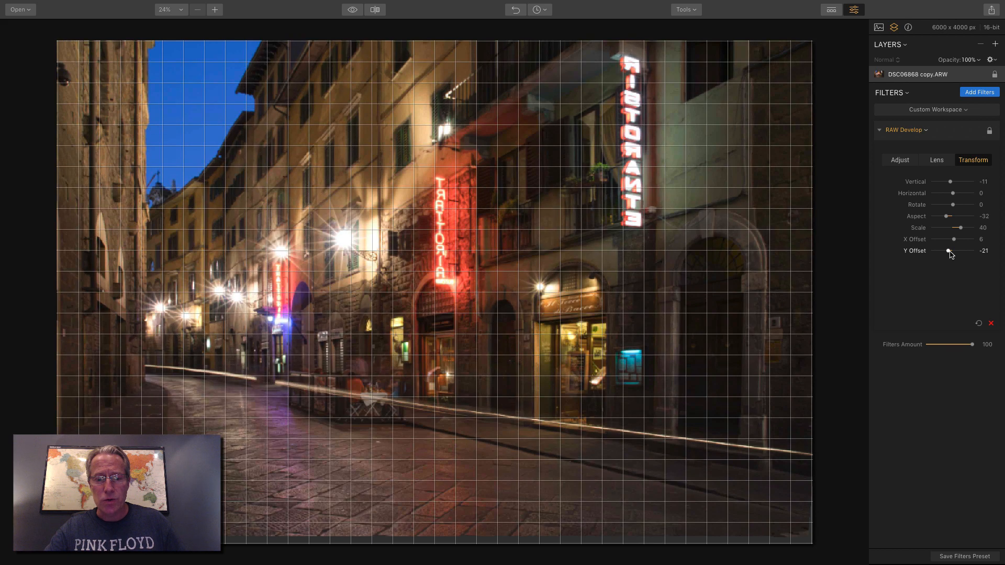
pyautogui.moveTo(949, 251); pyautogui.dragTo(948, 251)
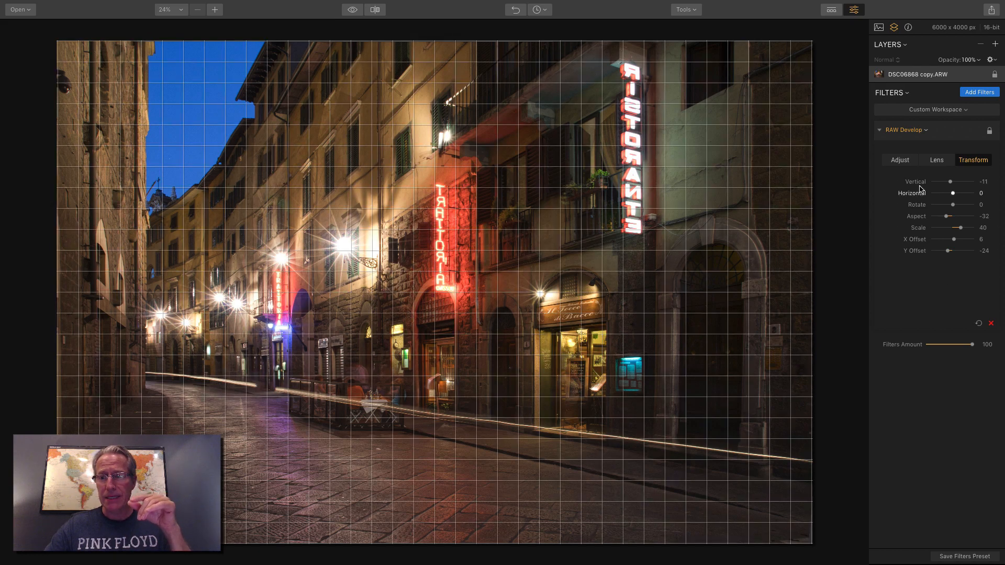
# Start cropping the photo with the crop aspect ratio locked to 3:2.
pyautogui.click(903, 162)
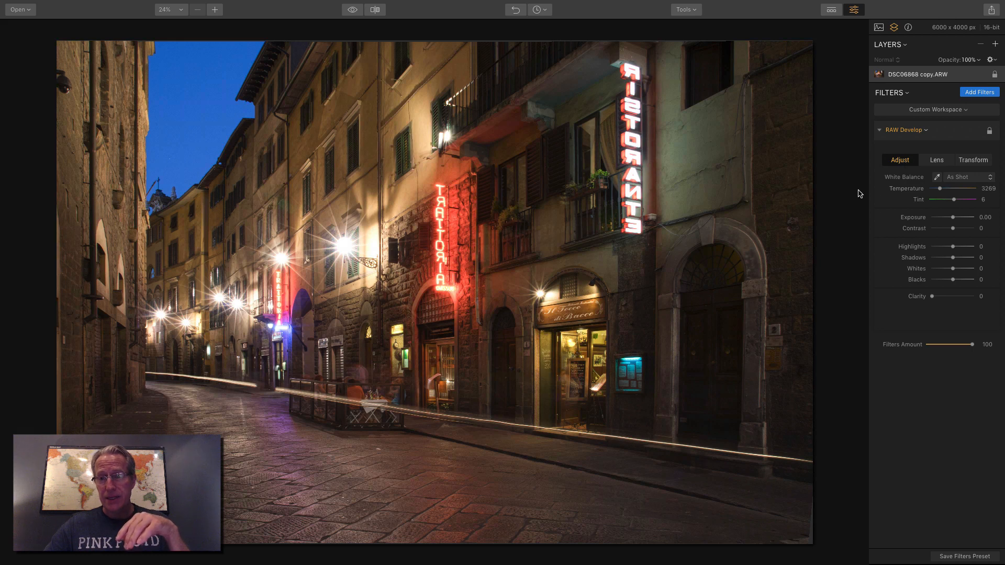
pyautogui.click(690, 10)
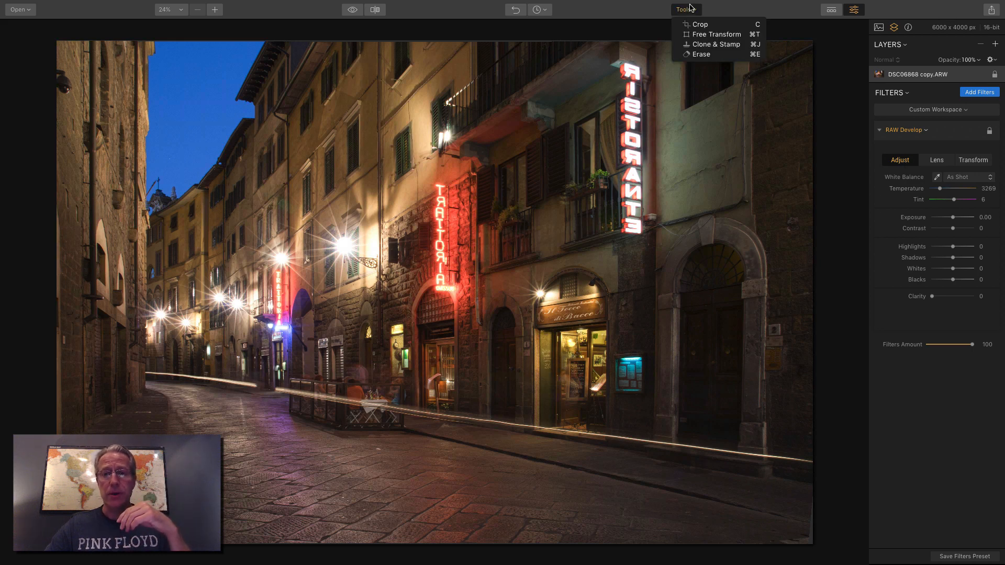
pyautogui.click(699, 25)
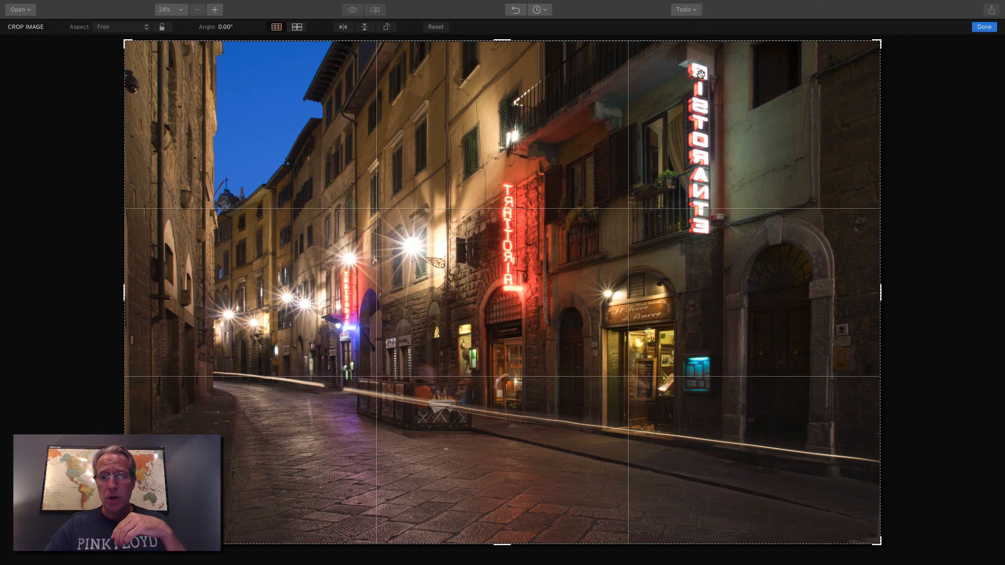
pyautogui.click(121, 26)
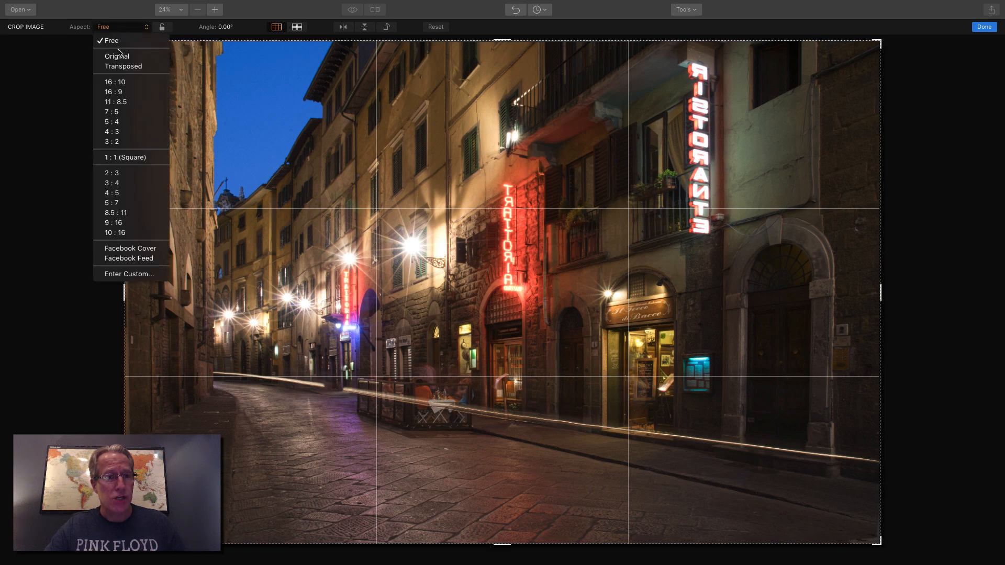
pyautogui.click(120, 141)
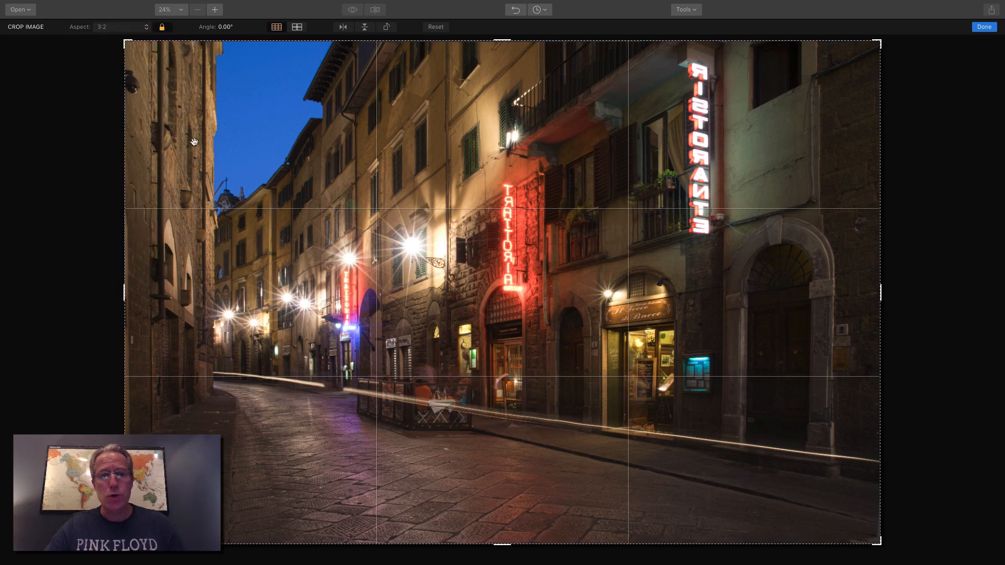
# Crop slightly inside the image edges, repositioning the photo within the frame, and apply the crop at about 5784 x 3856 px.
pyautogui.moveTo(876, 45); pyautogui.dragTo(873, 44)
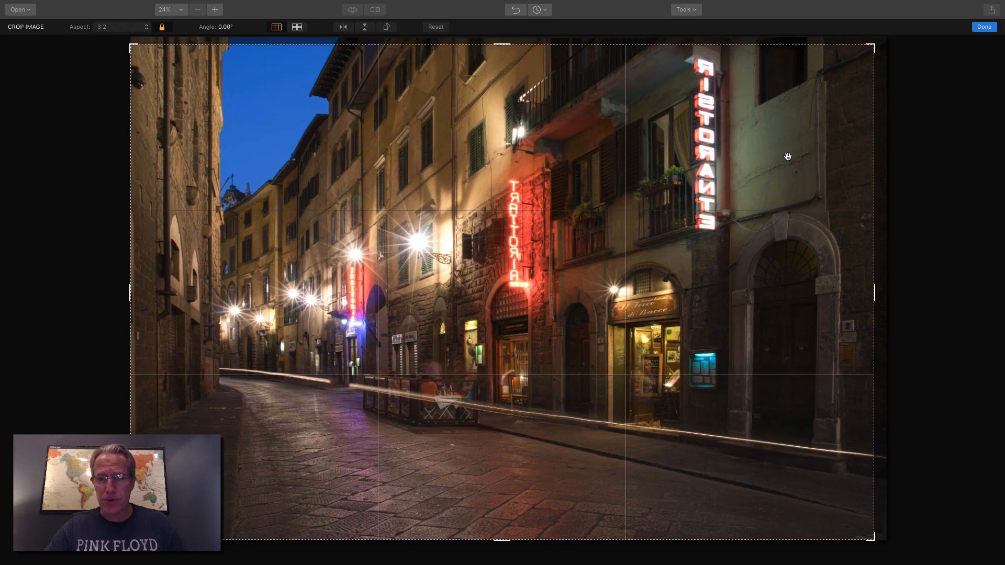
pyautogui.moveTo(790, 187); pyautogui.dragTo(784, 189)
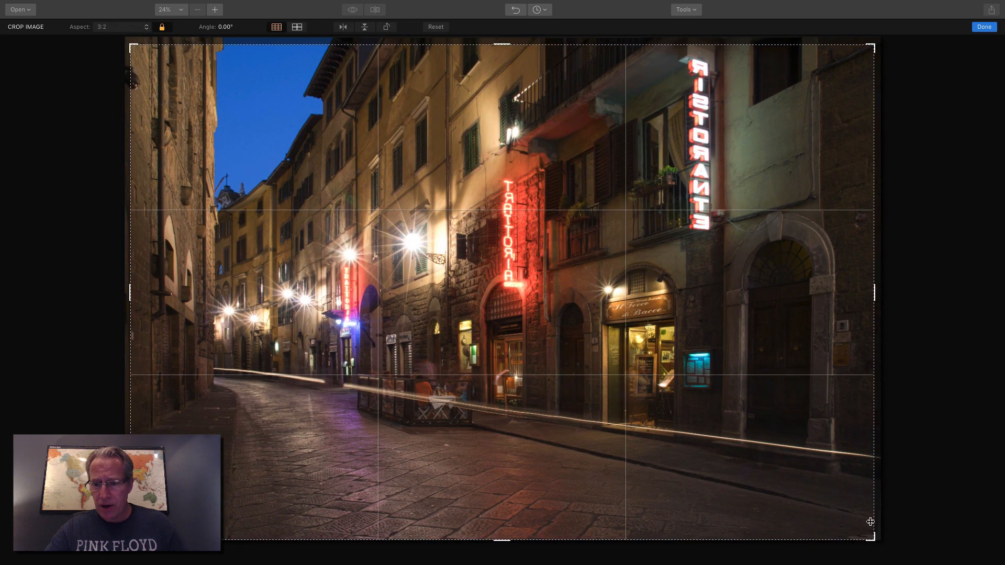
pyautogui.moveTo(873, 539); pyautogui.dragTo(871, 534)
pyautogui.moveTo(843, 492); pyautogui.dragTo(828, 491)
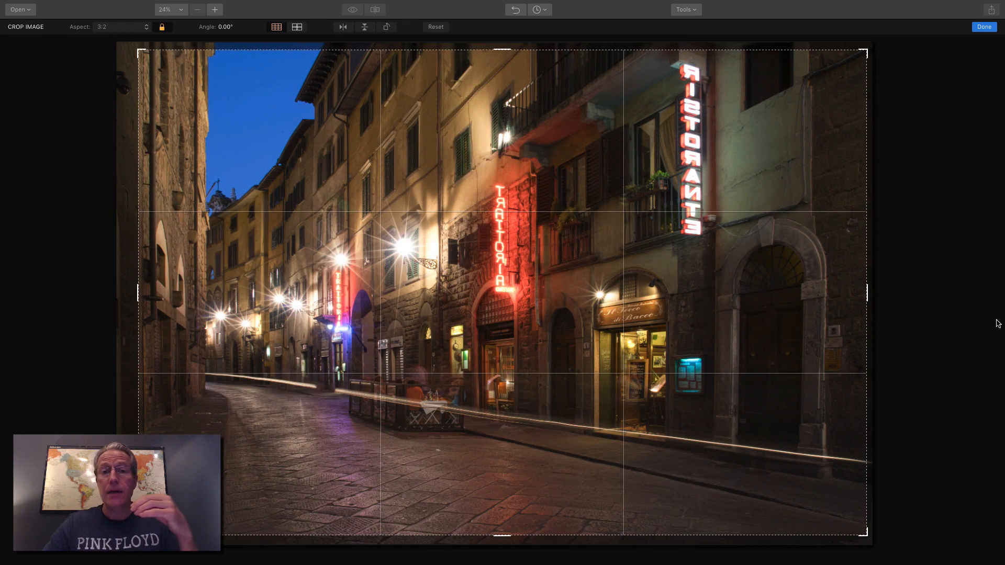
pyautogui.click(985, 27)
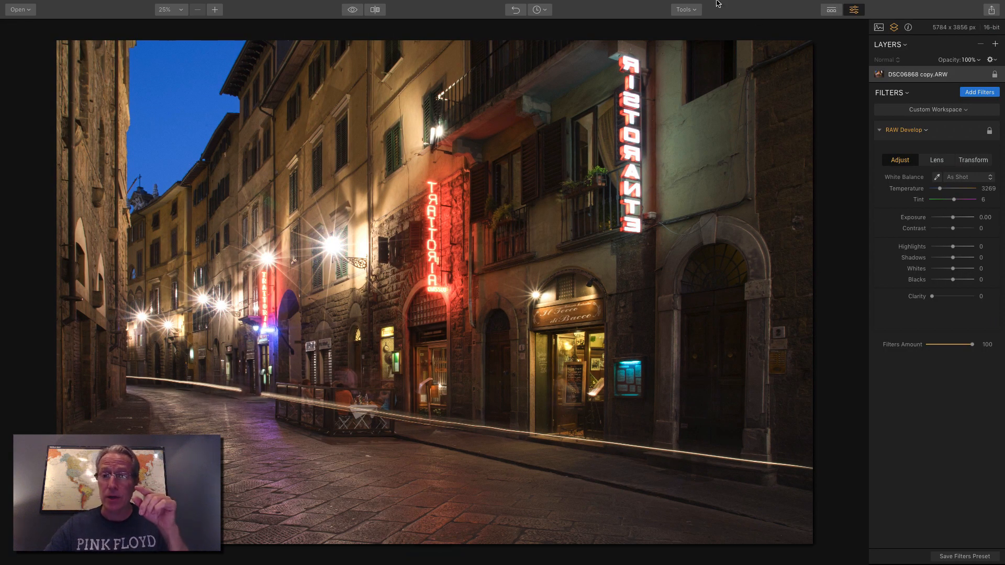
pyautogui.click(698, 22)
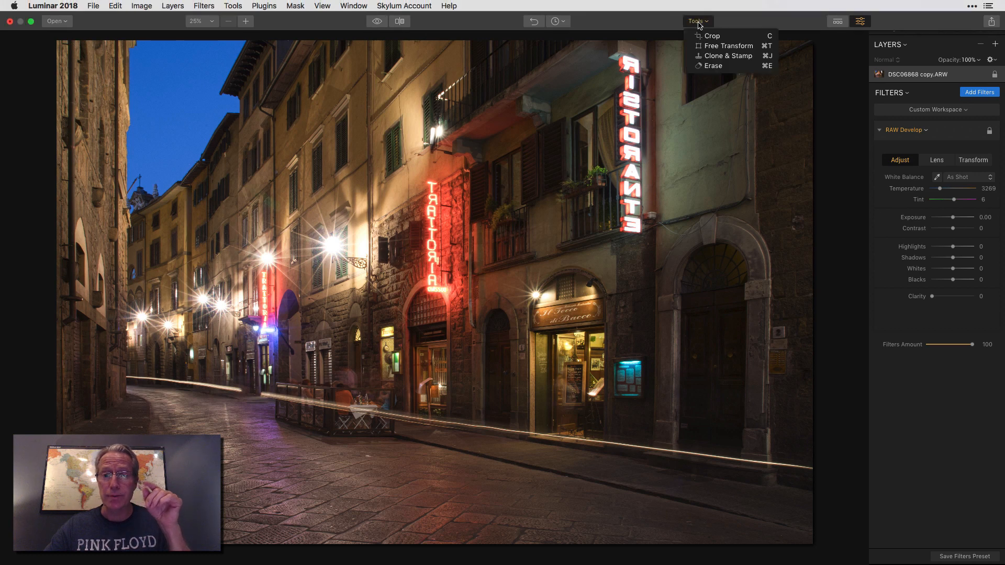
pyautogui.click(754, 22)
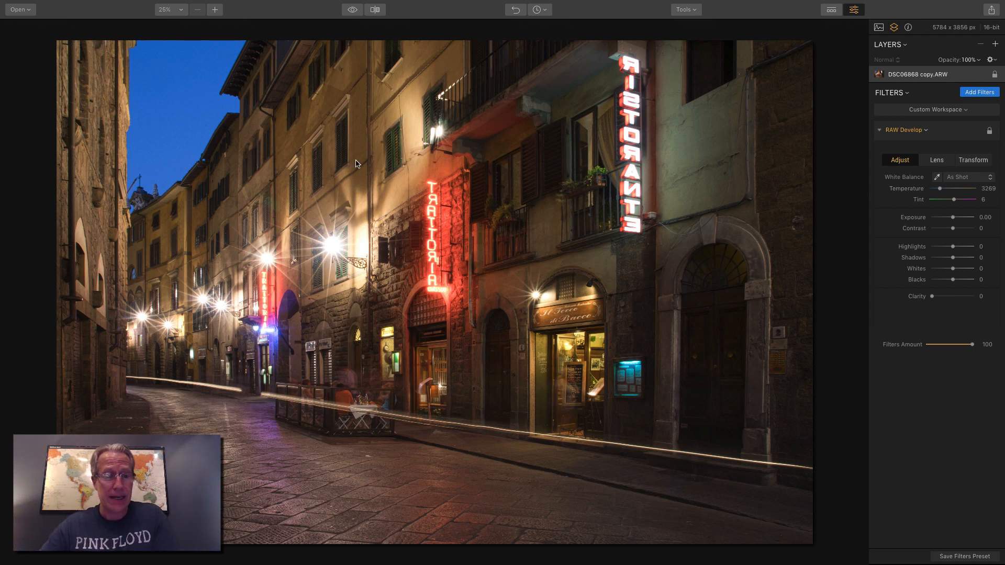
# Compare the lens- and perspective-corrected photo with its original state, returning to the edited view.
pyautogui.click(354, 11)
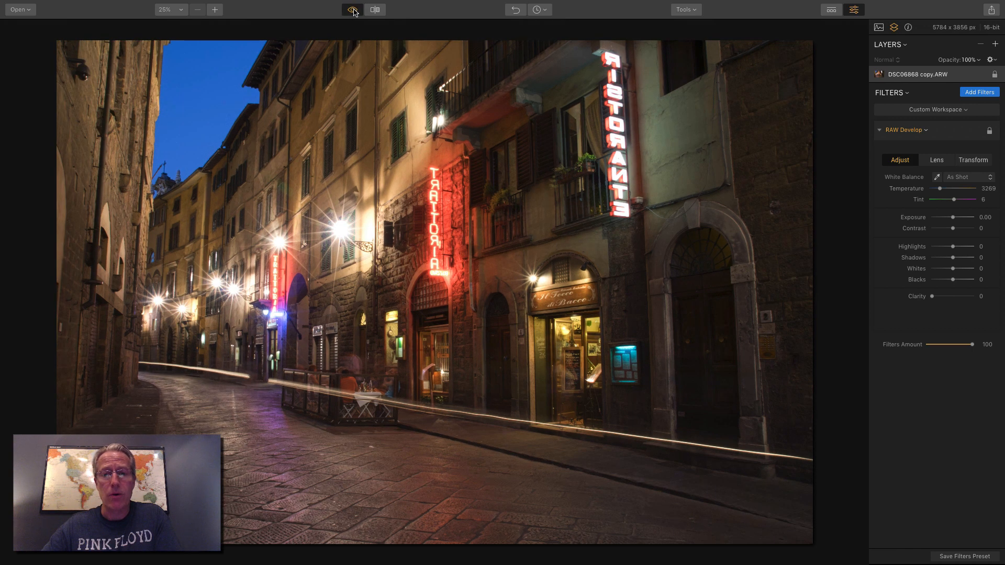
pyautogui.click(354, 12)
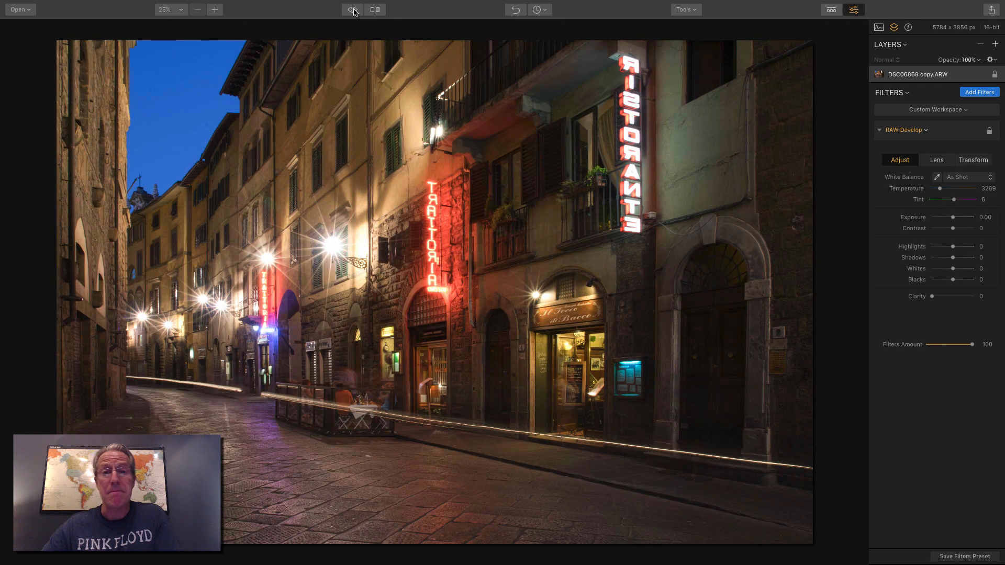
pyautogui.click(354, 12)
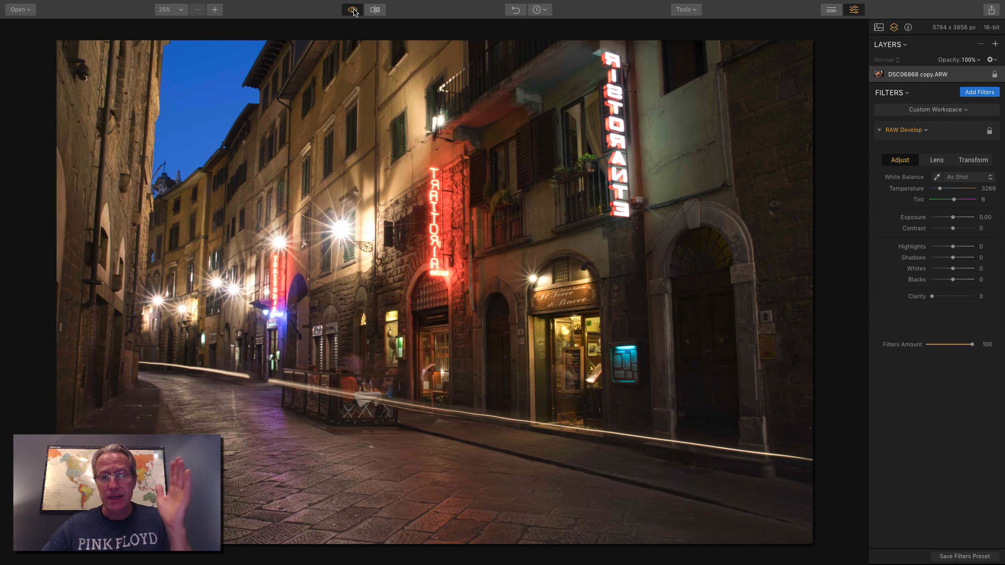
pyautogui.click(354, 12)
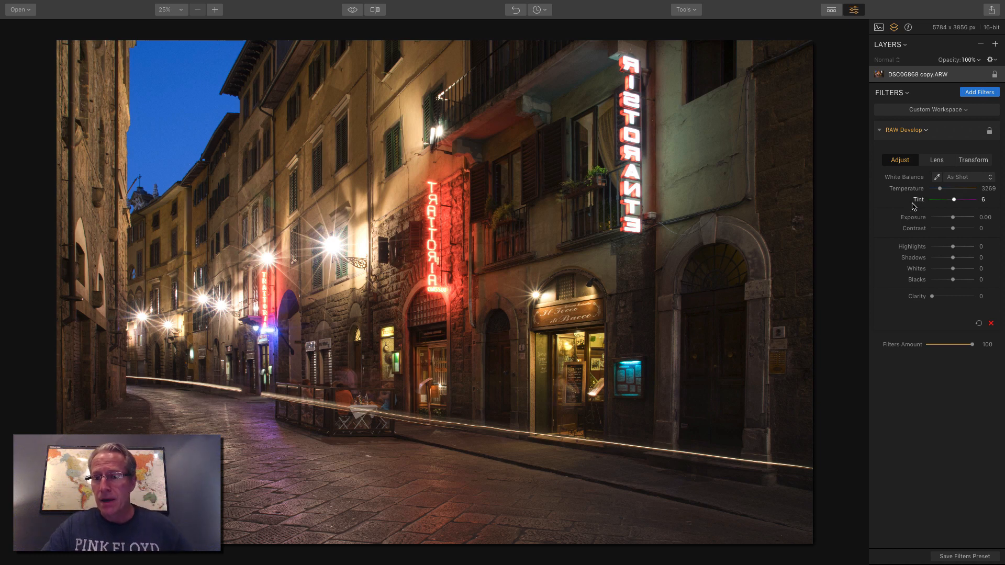
# Try the Daylight, Cloudy and Tungsten white balance presets, returning the setting to As Shot.
pyautogui.click(961, 179)
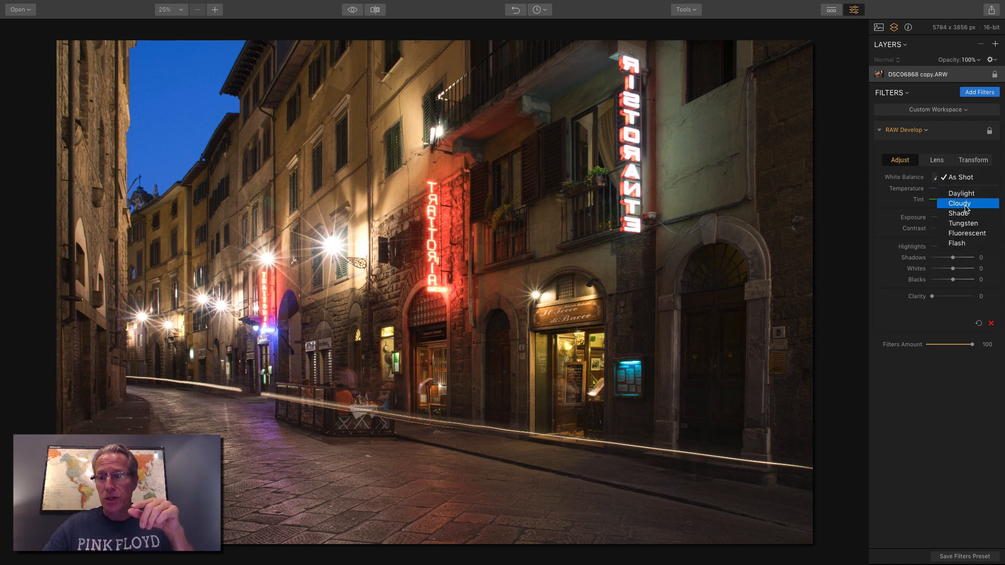
pyautogui.click(962, 194)
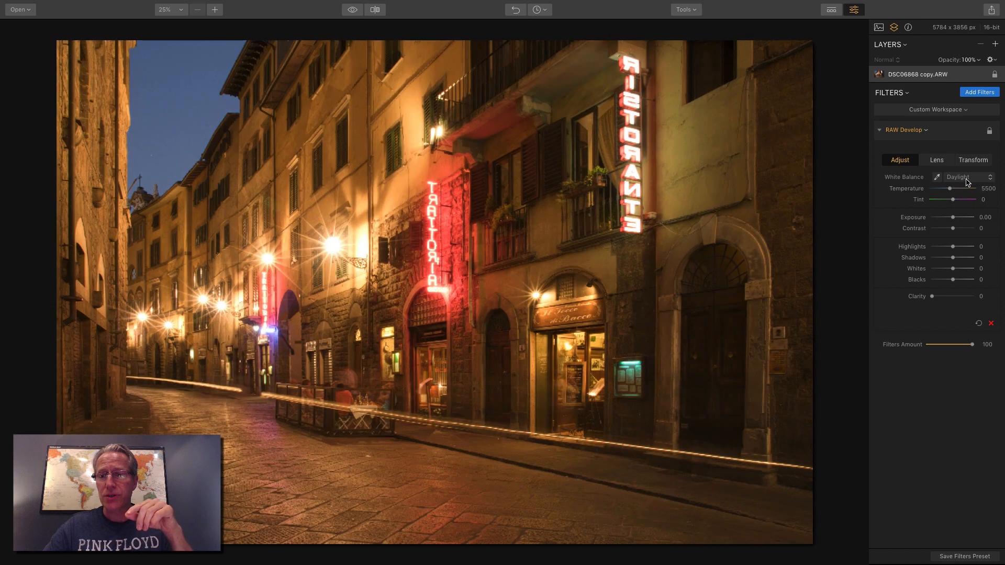
pyautogui.click(967, 178)
pyautogui.click(967, 188)
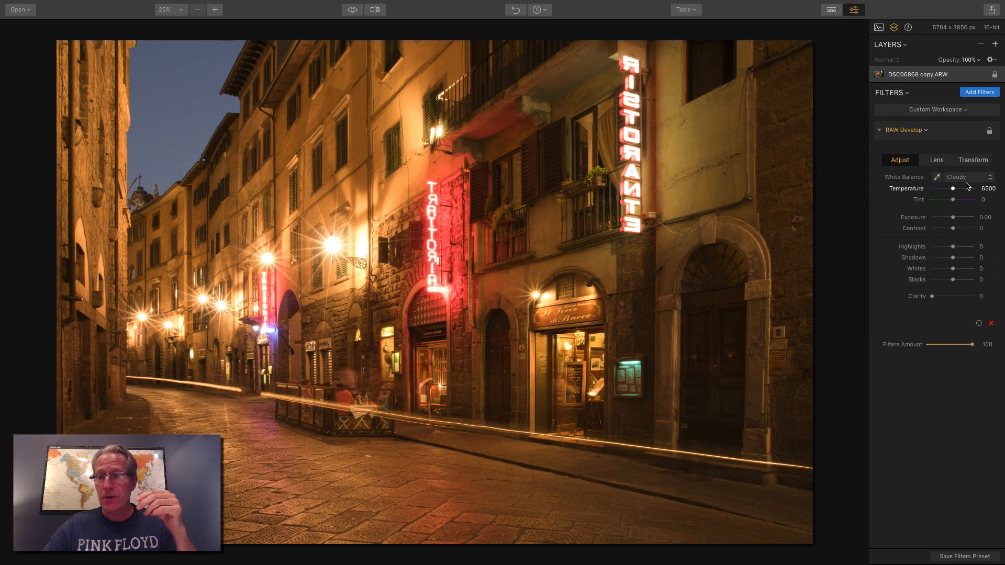
pyautogui.click(968, 178)
pyautogui.click(966, 197)
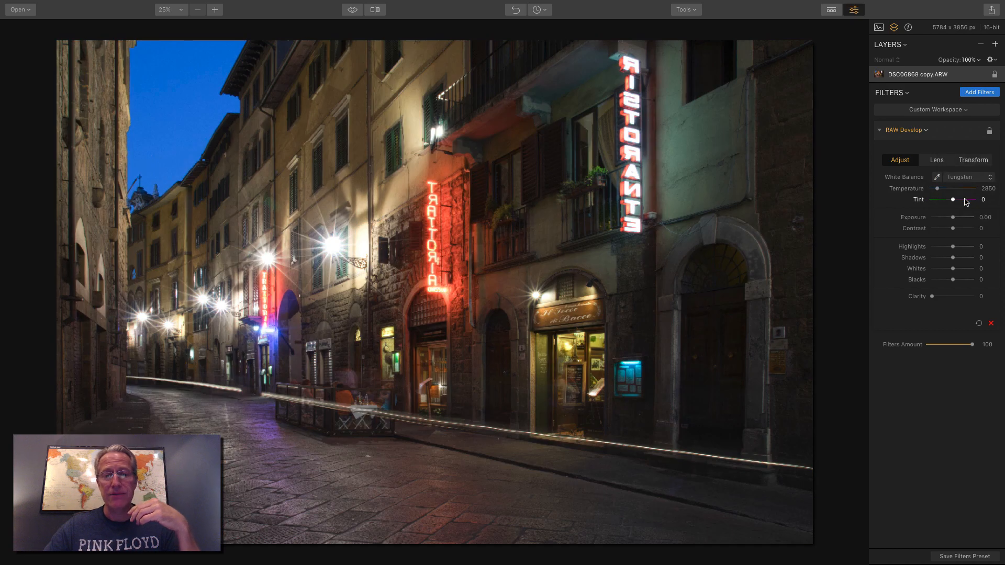
pyautogui.click(965, 180)
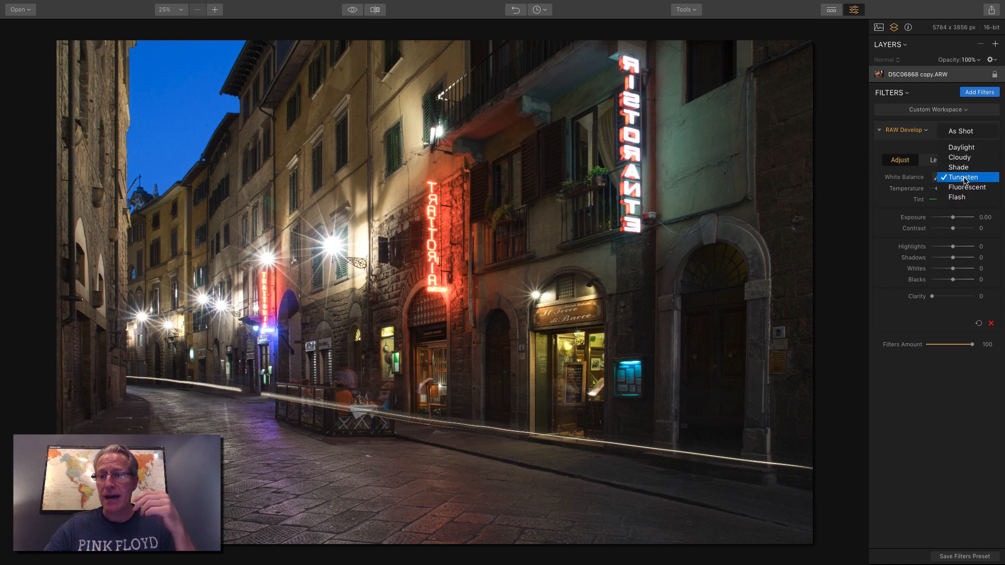
pyautogui.click(965, 132)
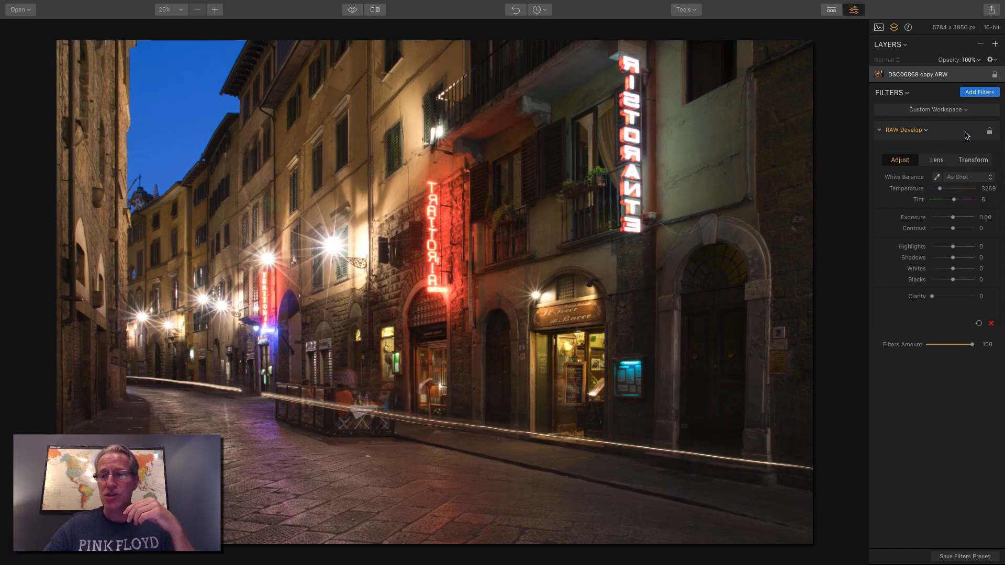
# Try white balance neutral samples from the pale wall beside the RISTORANTE sign, the stone door arch and the blue sky.
pyautogui.click(937, 178)
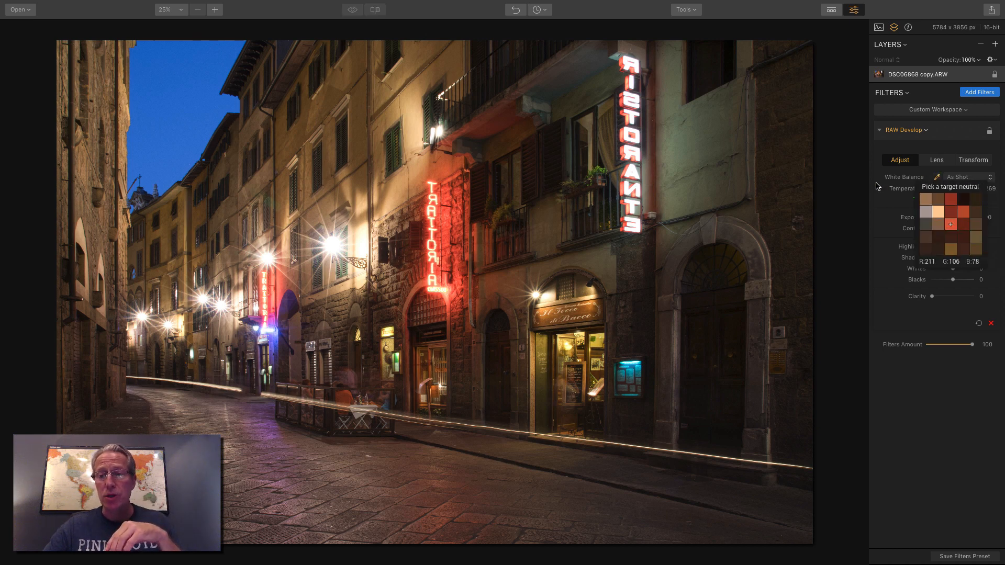
pyautogui.click(711, 139)
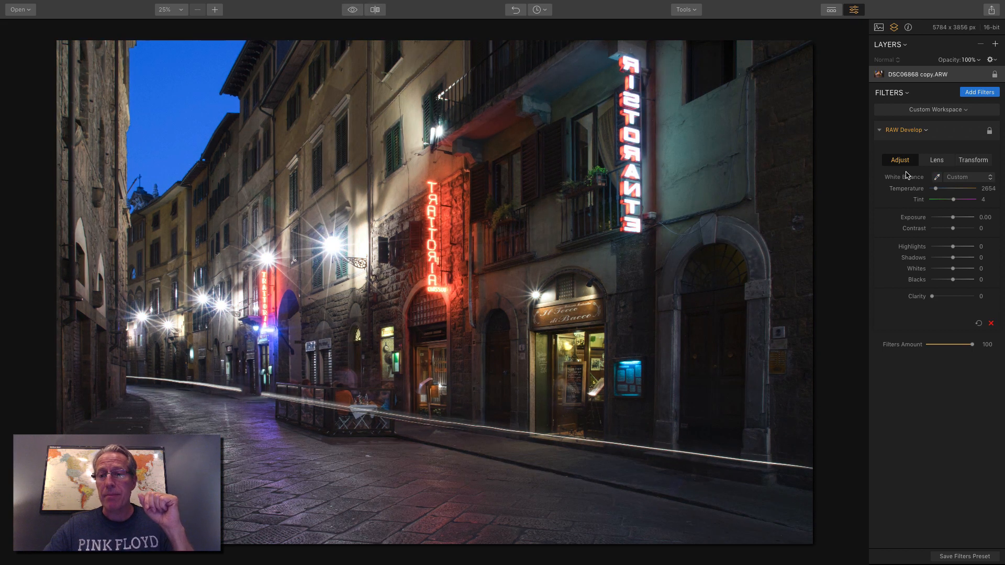
pyautogui.click(937, 177)
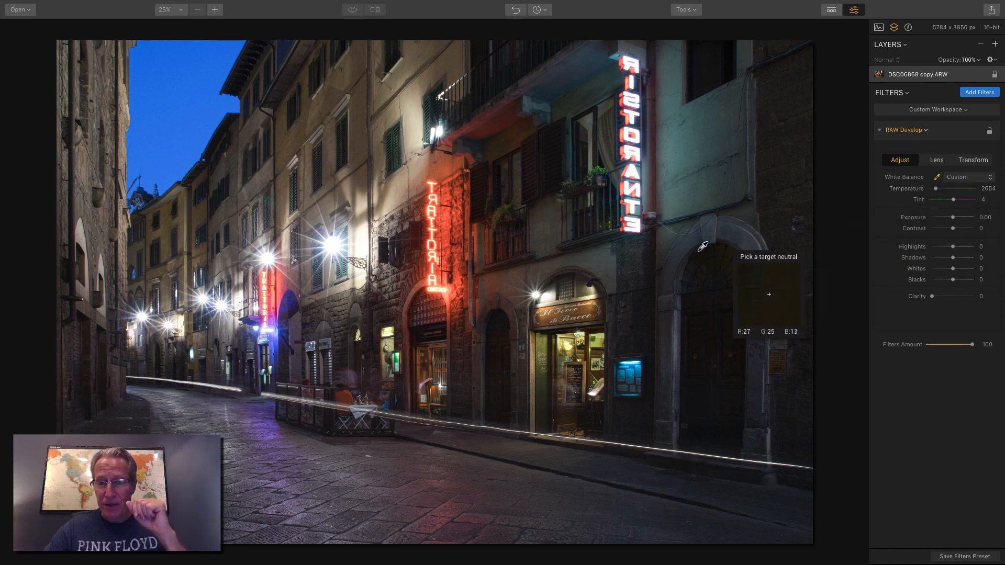
pyautogui.click(679, 260)
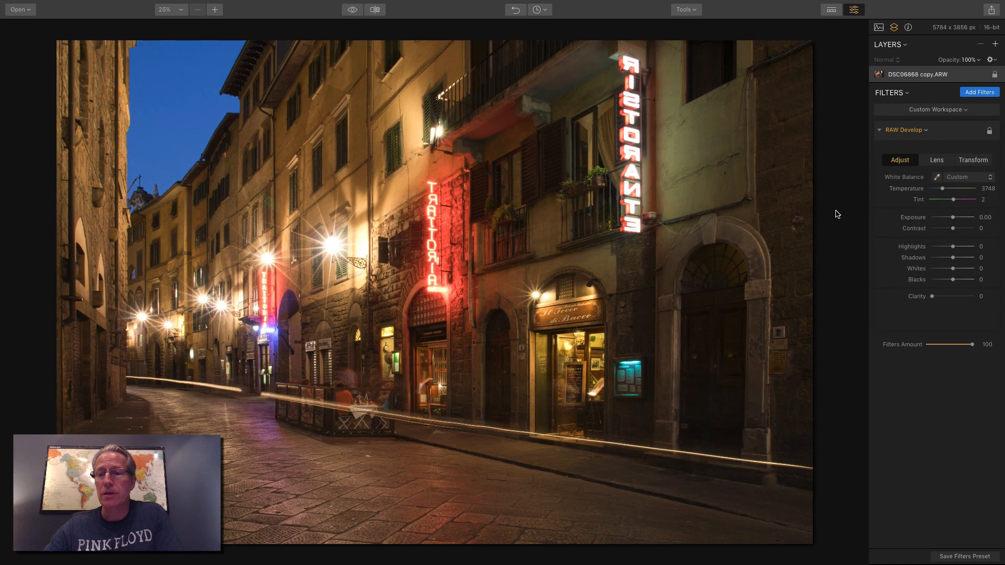
pyautogui.click(937, 177)
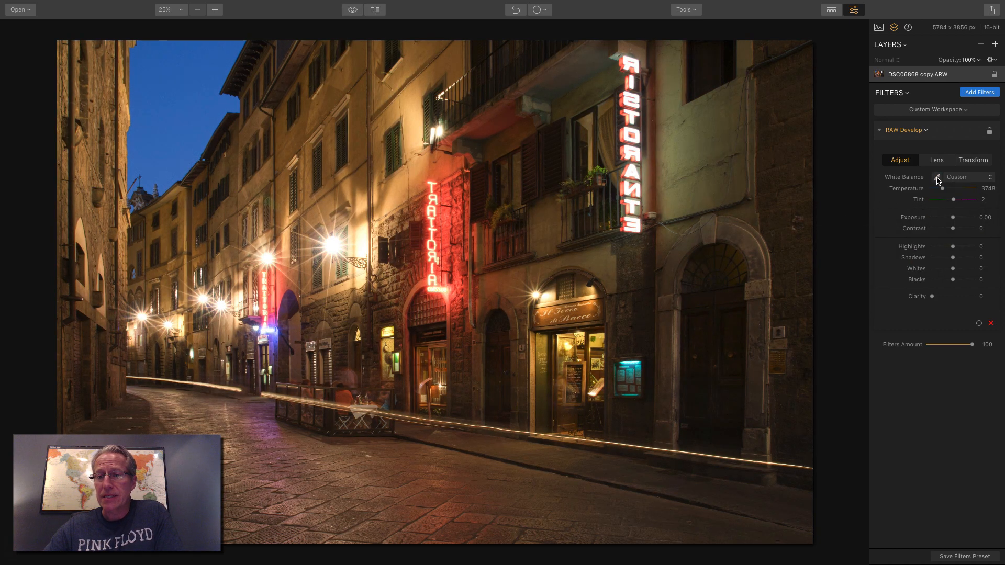
pyautogui.click(172, 101)
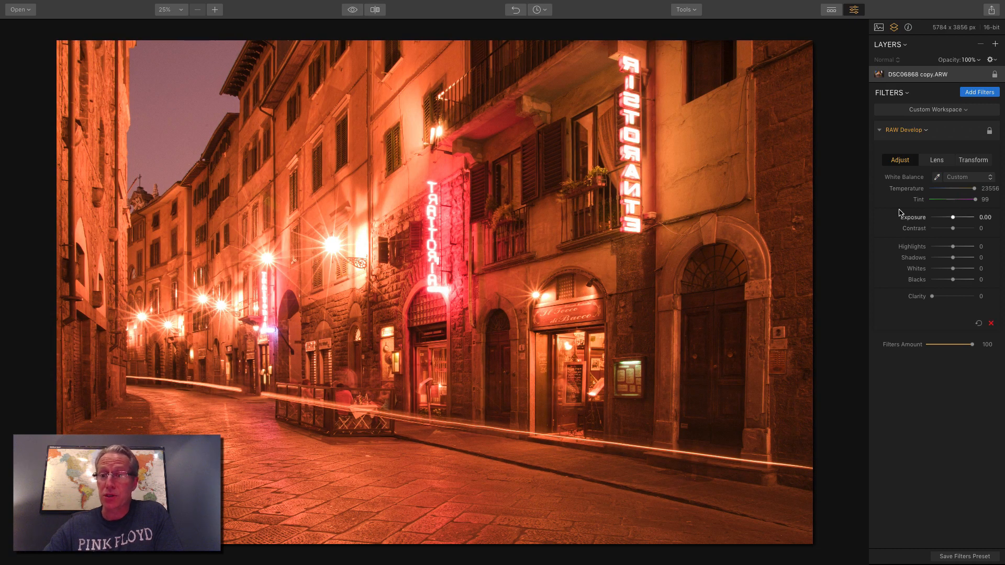
# Try white balance neutral samples from the shaded street pavement, the facade near the balcony lamp and the dark wall beyond the arched door.
pyautogui.click(937, 177)
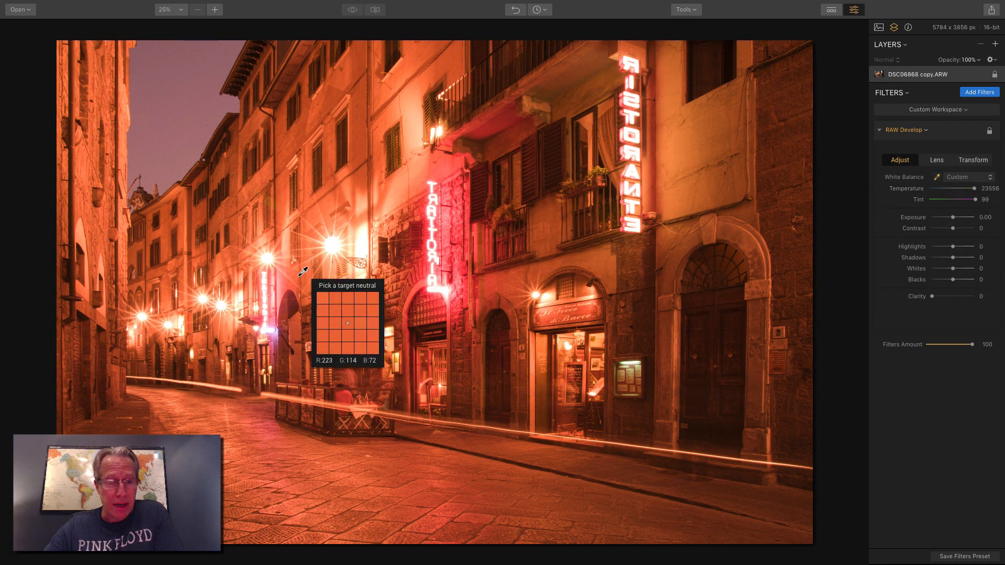
pyautogui.click(149, 397)
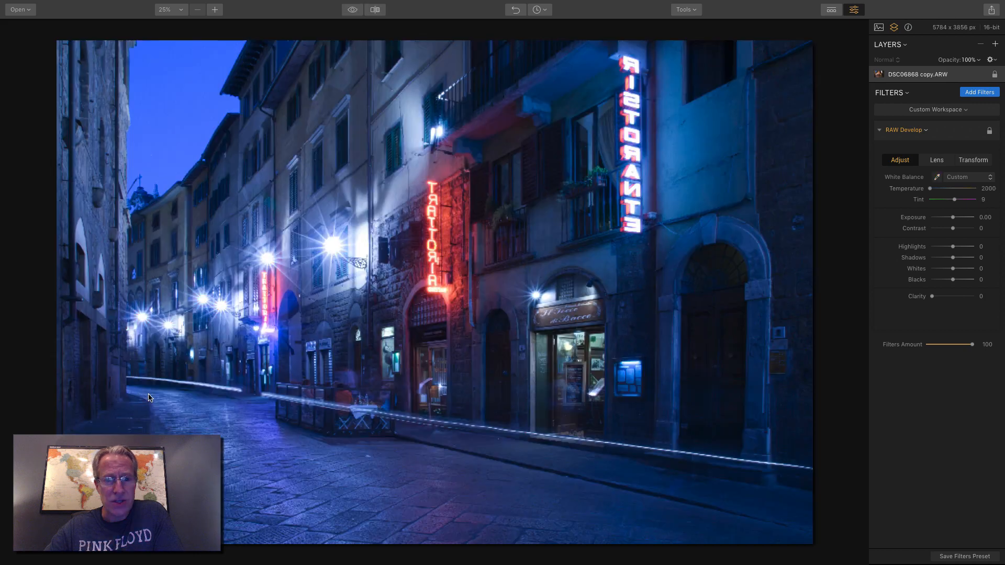
pyautogui.click(937, 178)
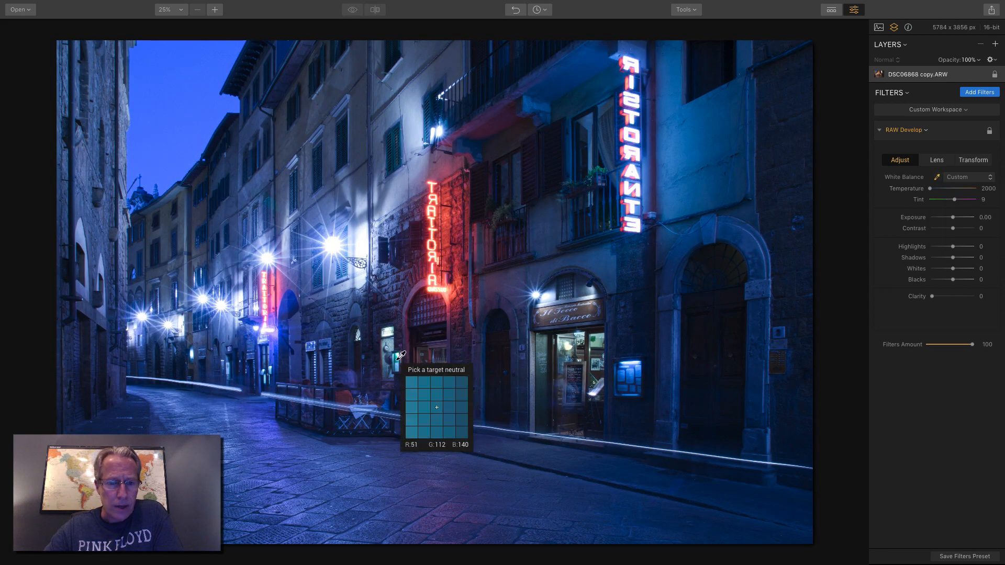
pyautogui.click(413, 104)
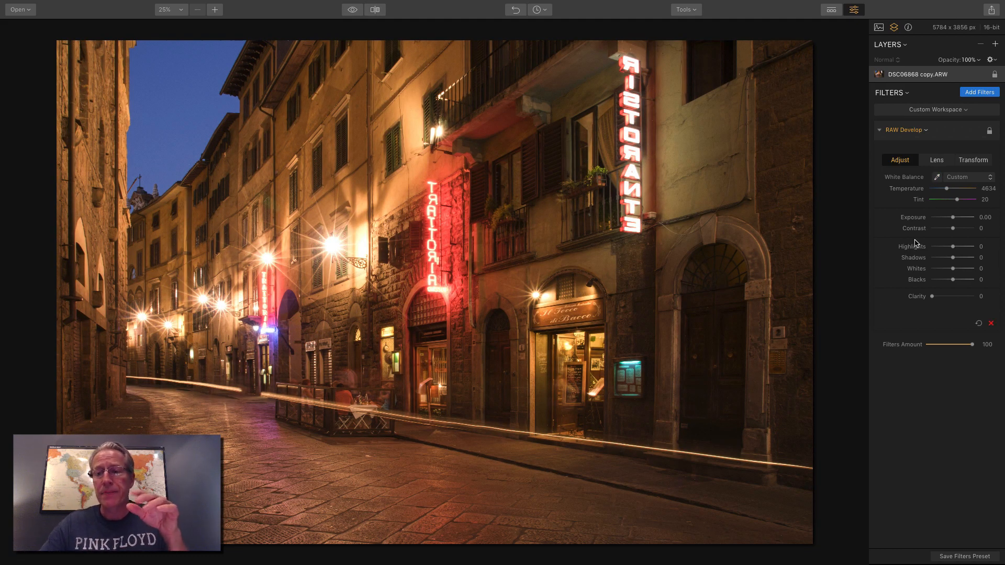
pyautogui.click(937, 177)
pyautogui.click(783, 185)
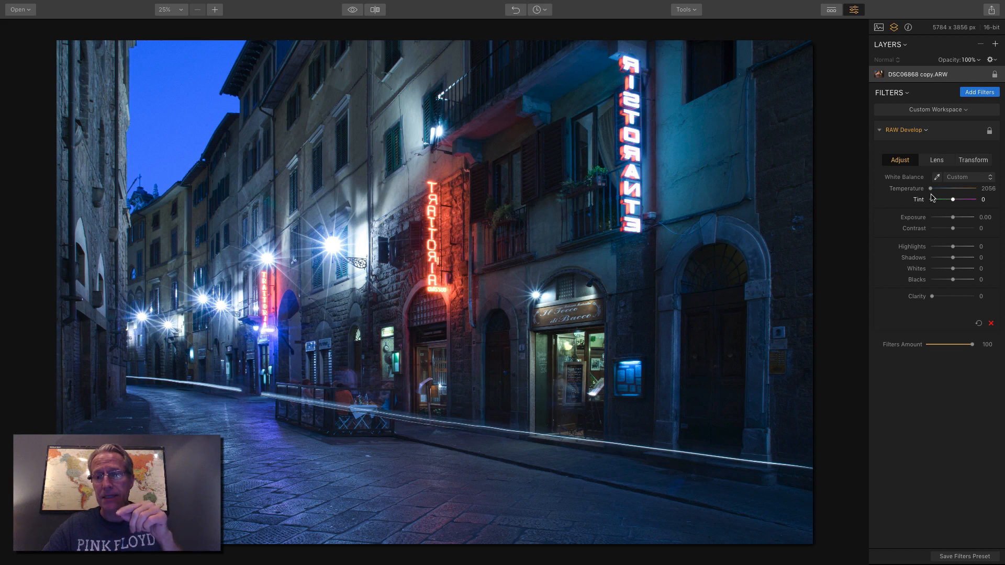
# Sample the lit facade above the TRATTORIA sign as the white balance neutral, and set Temperature to 3195 and Tint to 13.
pyautogui.click(937, 178)
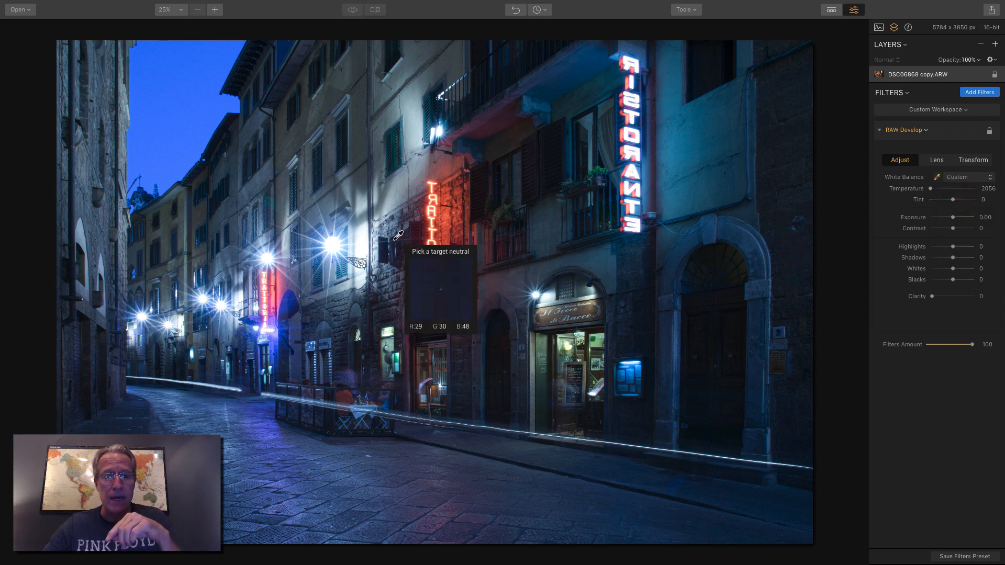
pyautogui.click(400, 180)
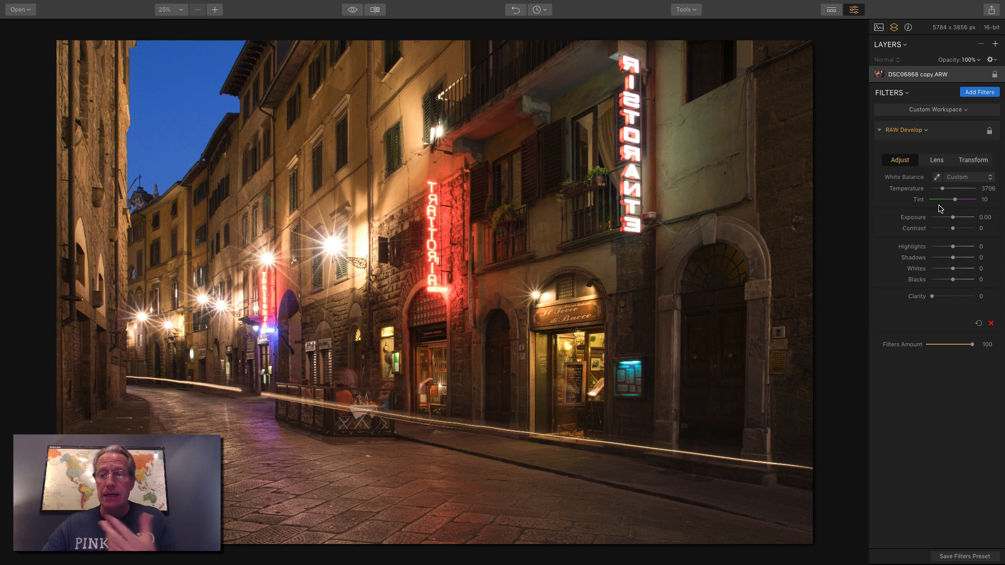
pyautogui.moveTo(943, 188); pyautogui.dragTo(957, 202)
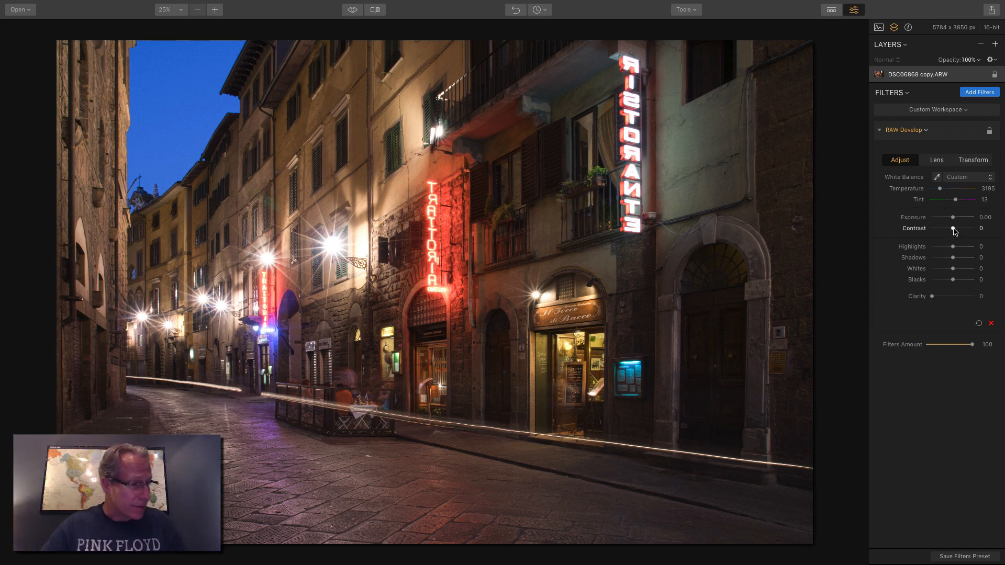
# Set RAW Develop Contrast to 29, Highlights to -24, Shadows to 8 and Clarity to 23, and compare with the original photo.
pyautogui.moveTo(953, 229)
pyautogui.mouseDown()
pyautogui.moveTo(955, 258)
pyautogui.moveTo(947, 246)
pyautogui.mouseUp()
pyautogui.moveTo(932, 296); pyautogui.dragTo(943, 298)
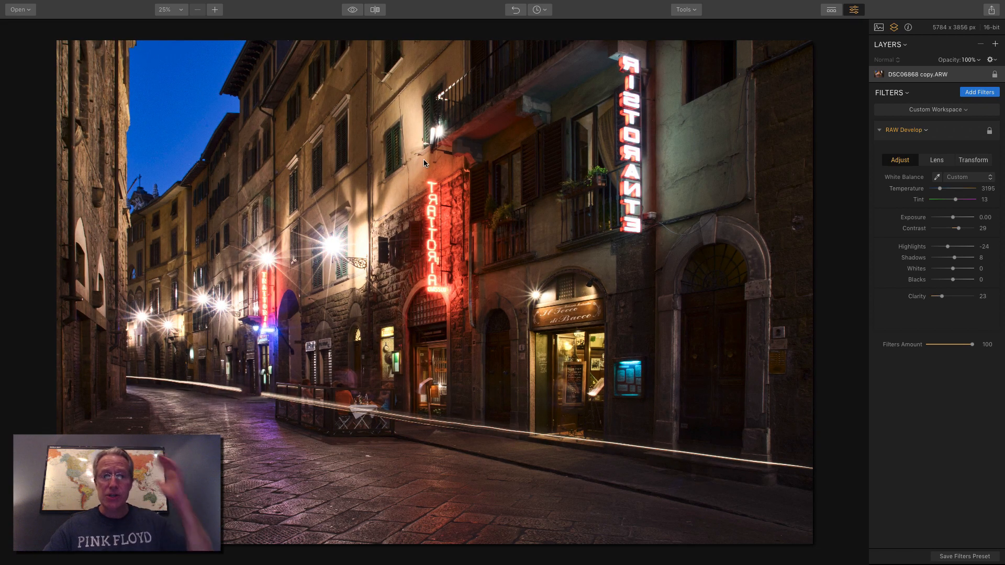
pyautogui.click(353, 10)
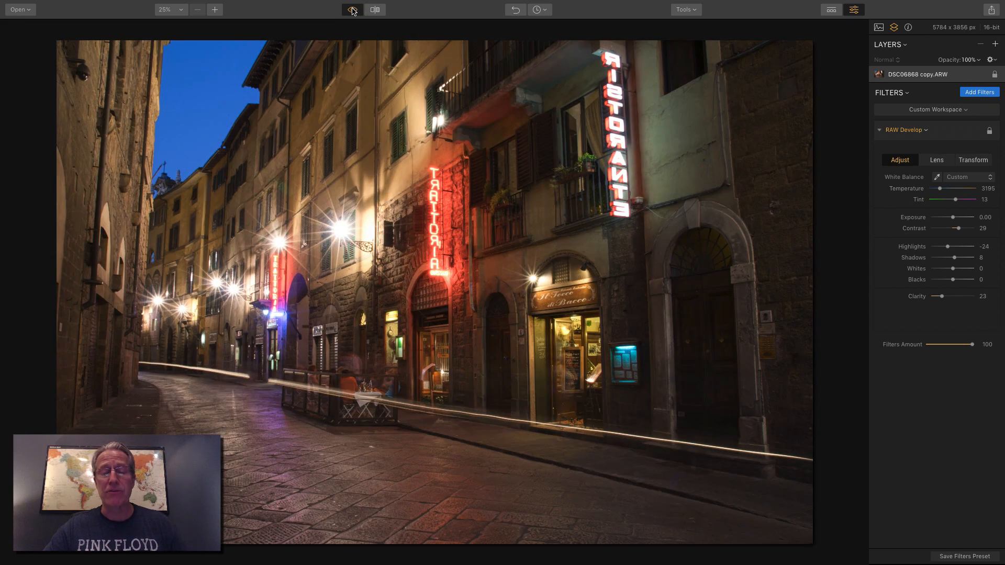
pyautogui.click(353, 10)
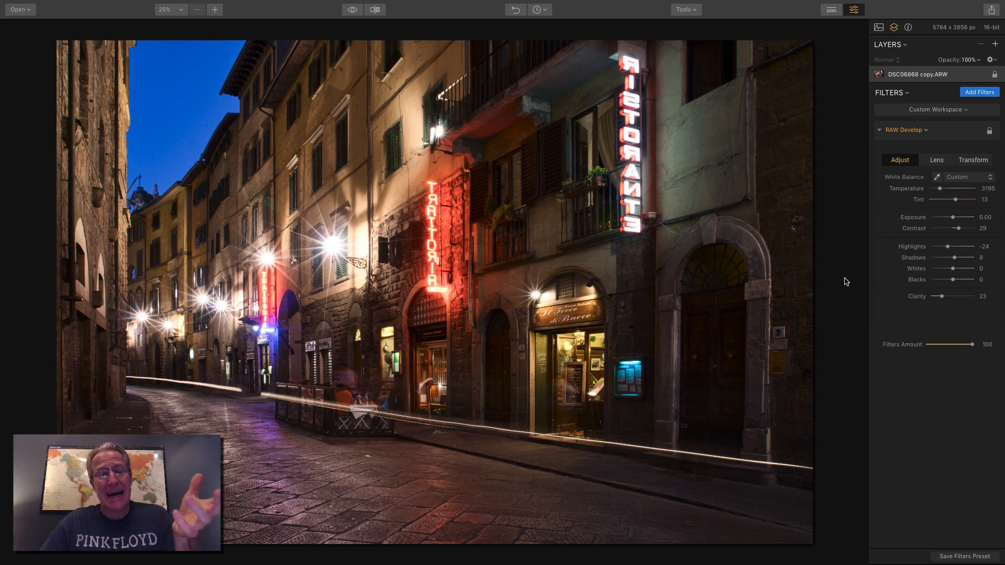
# Add the Structure, Tone, HSL, Saturation / Vibrance and Cross Processing filters to the workspace.
pyautogui.click(976, 93)
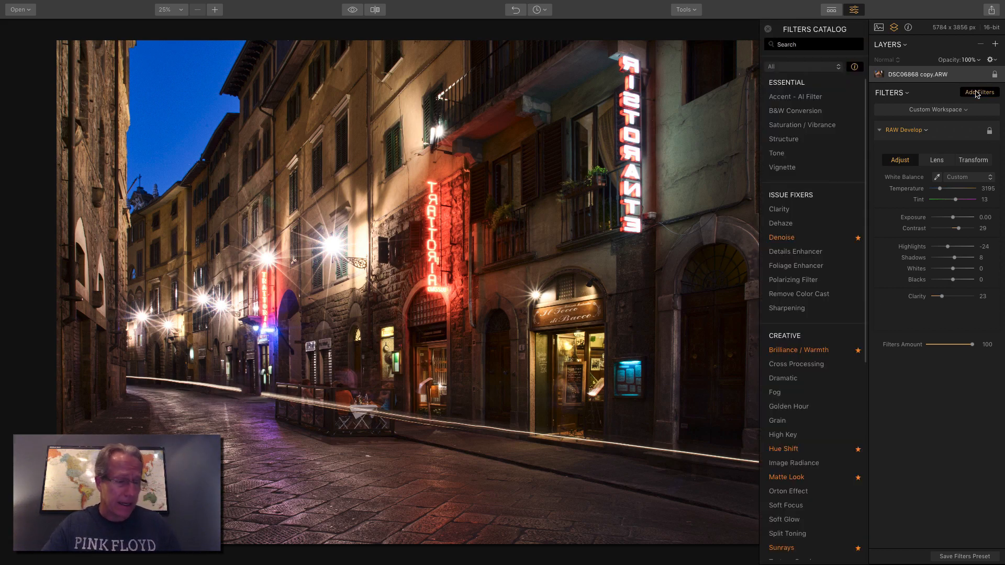
pyautogui.click(809, 143)
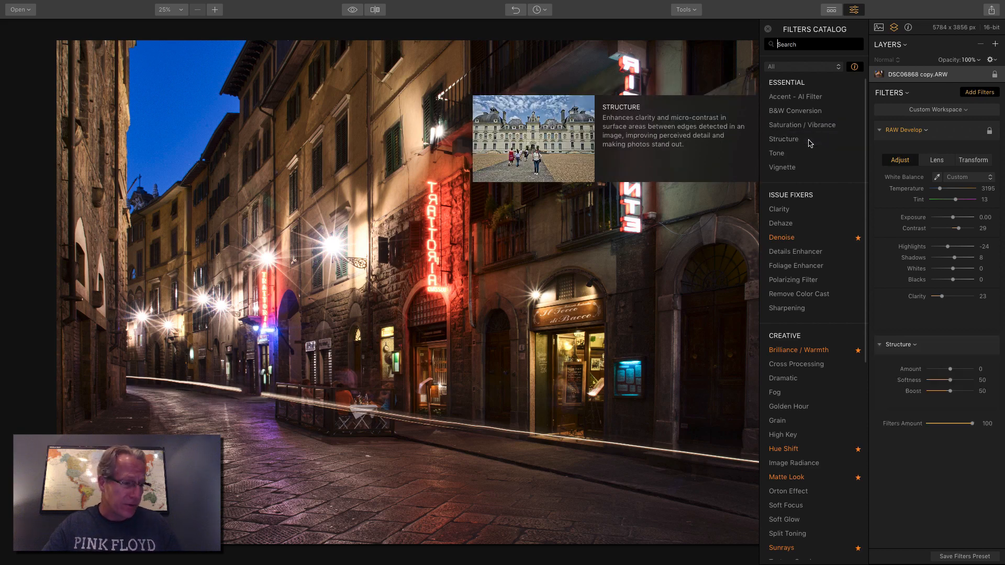
pyautogui.click(802, 155)
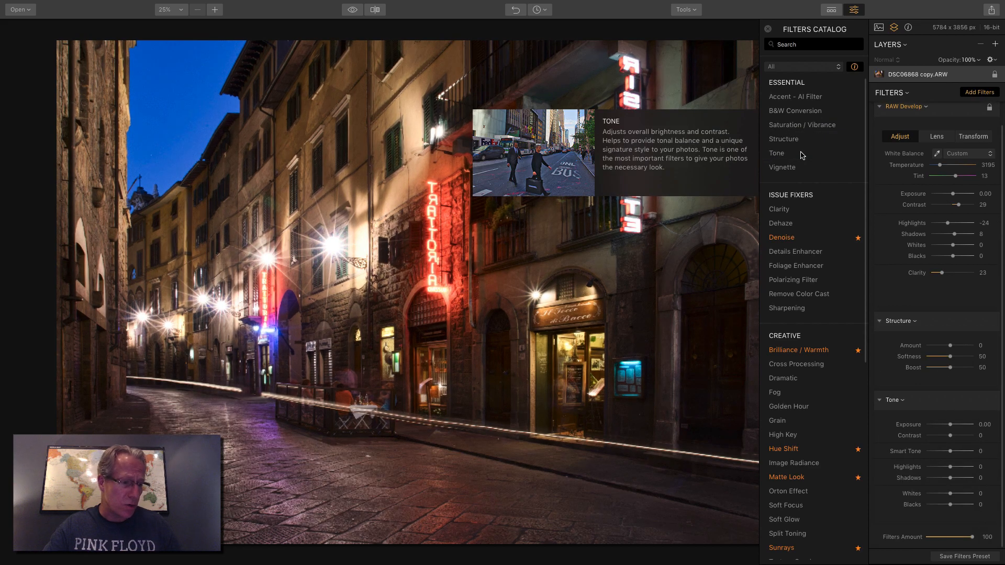
pyautogui.scroll(-5, 816, 309)
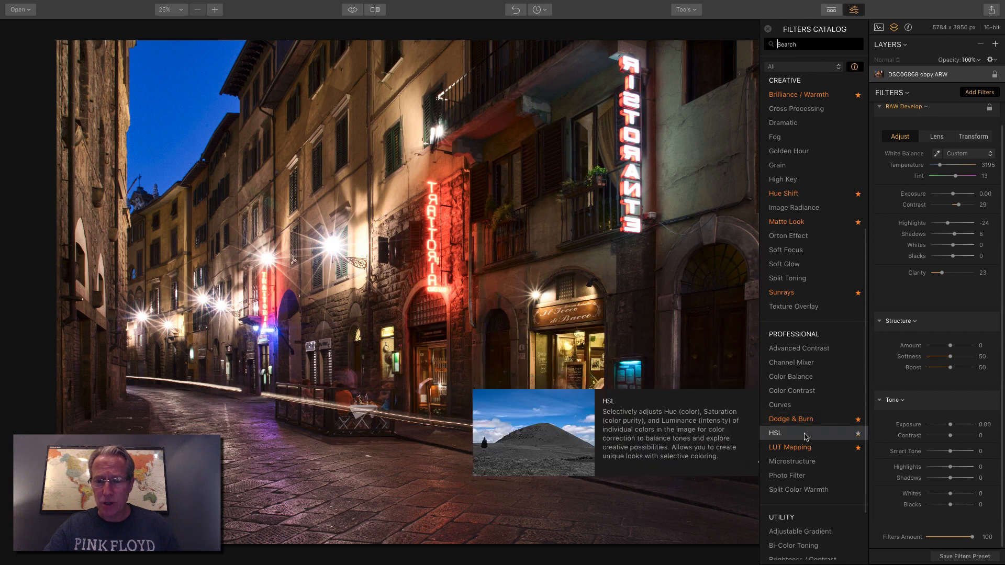
pyautogui.click(806, 434)
pyautogui.scroll(5, 806, 434)
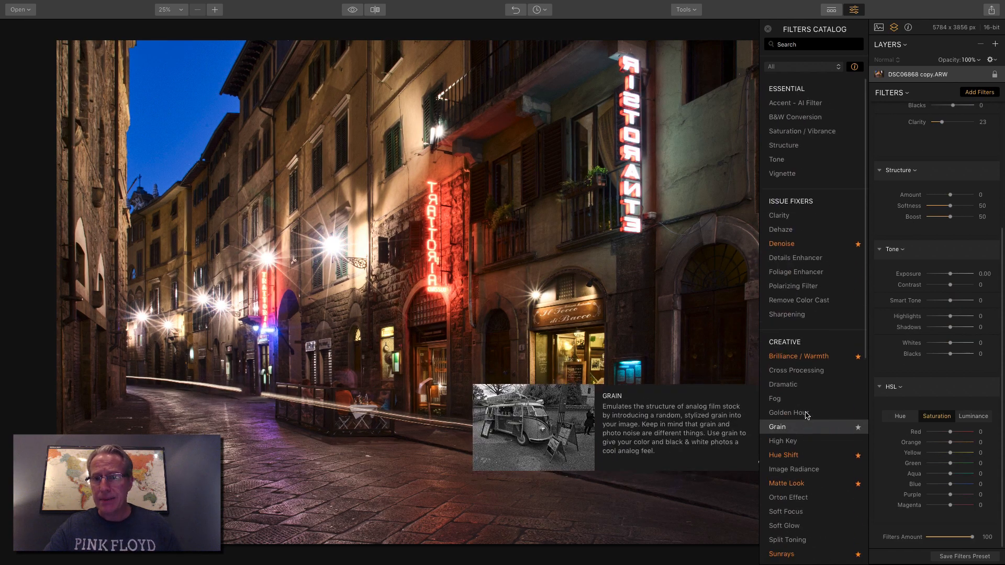
pyautogui.click(801, 125)
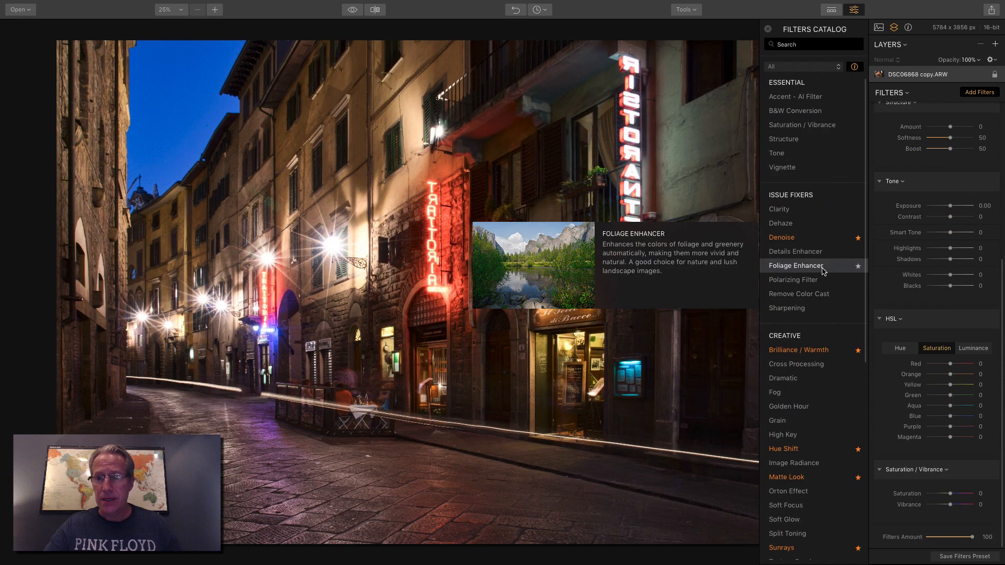
pyautogui.scroll(-5, 824, 264)
pyautogui.click(798, 199)
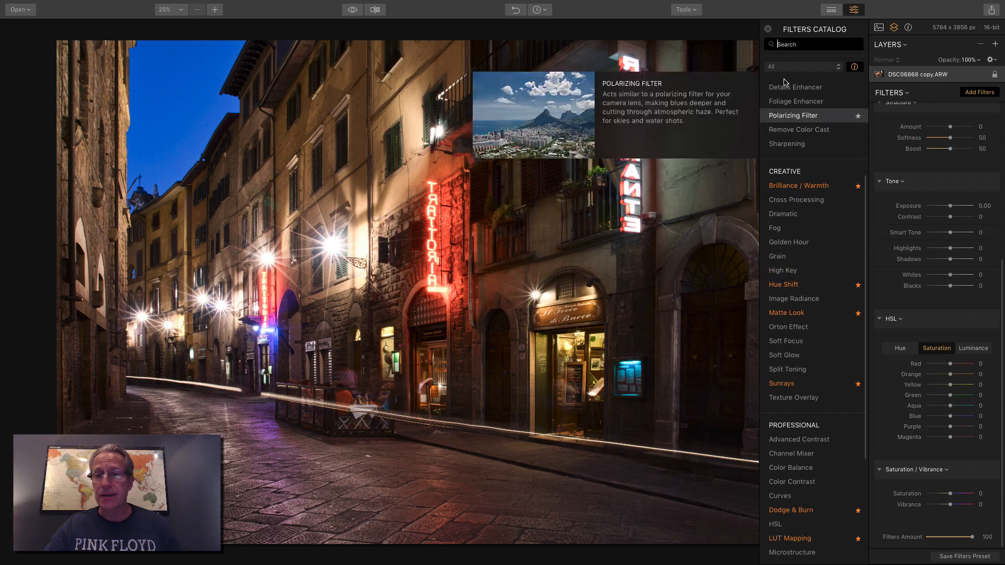
pyautogui.click(768, 31)
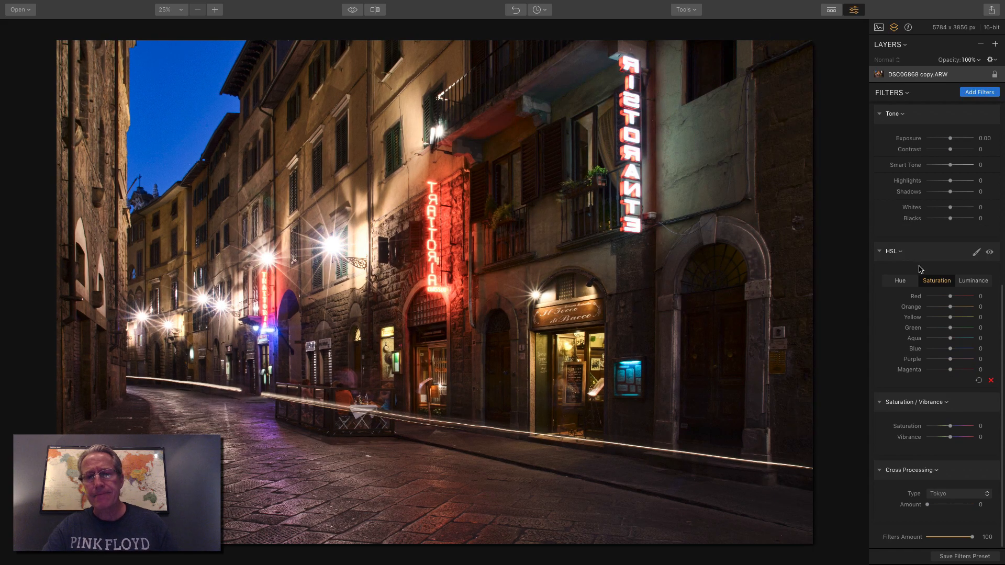
# Set the Structure filter's Amount to 22.
pyautogui.scroll(10, 920, 269)
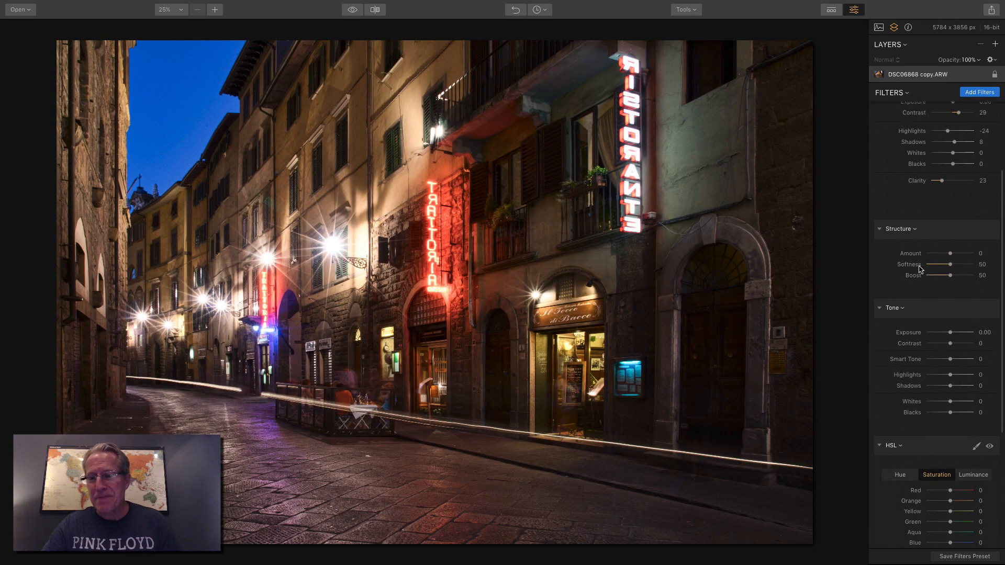
pyautogui.scroll(-5, 921, 269)
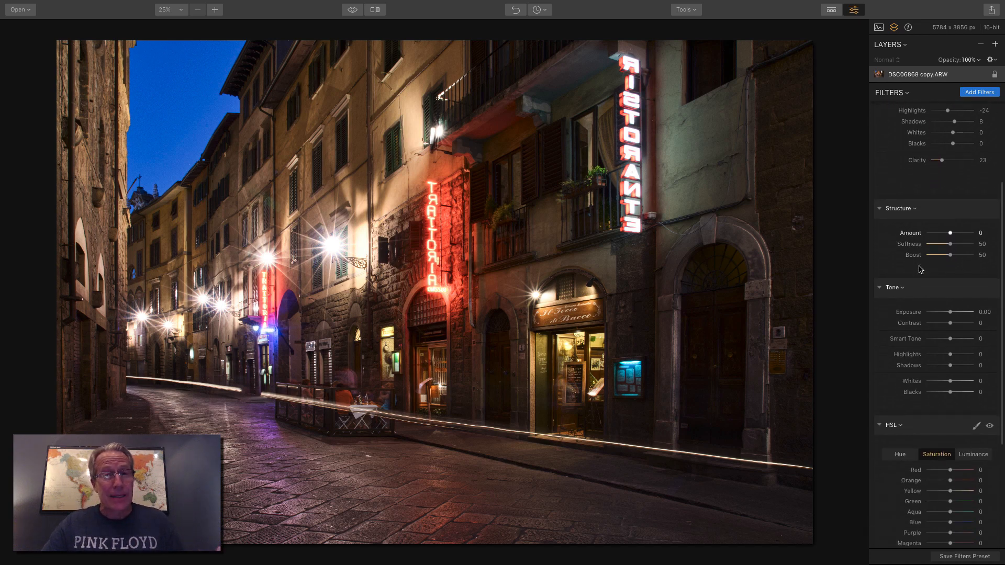
pyautogui.scroll(-1, 921, 269)
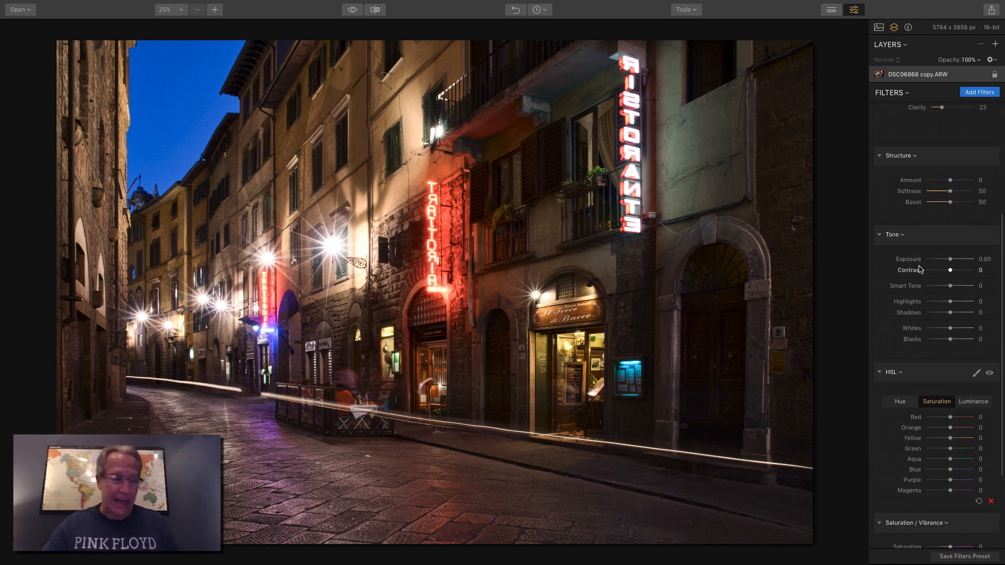
pyautogui.moveTo(950, 180); pyautogui.dragTo(955, 180)
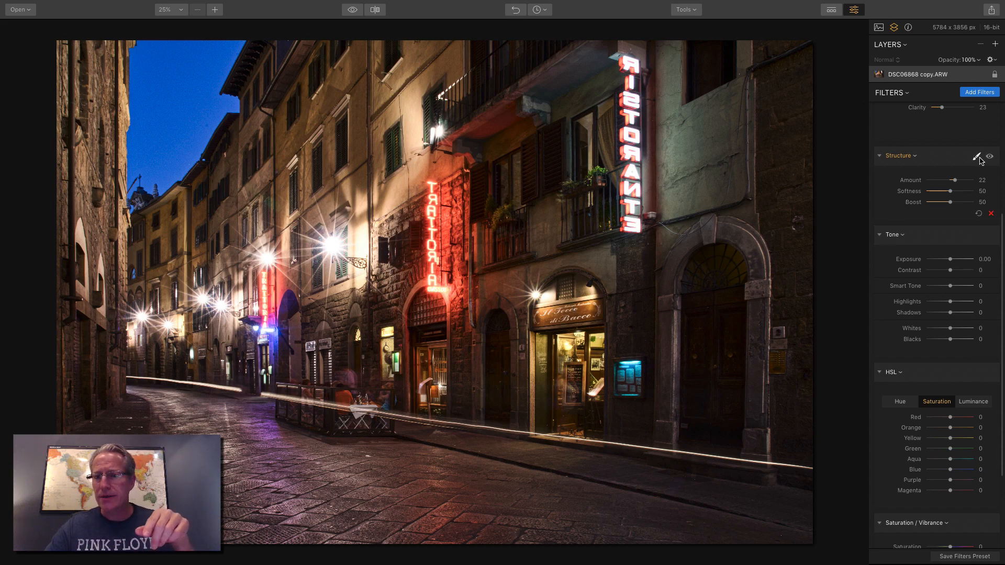
# Erase the Structure effect from the blue sky with a brush mask, and check the coverage with the mask overlay.
pyautogui.click(976, 155)
pyautogui.click(939, 170)
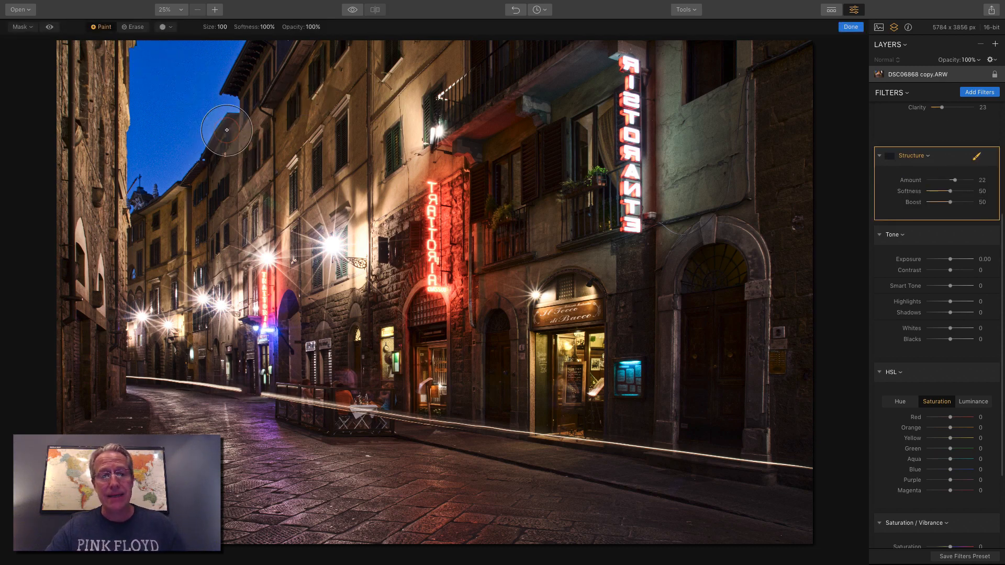
pyautogui.click(133, 26)
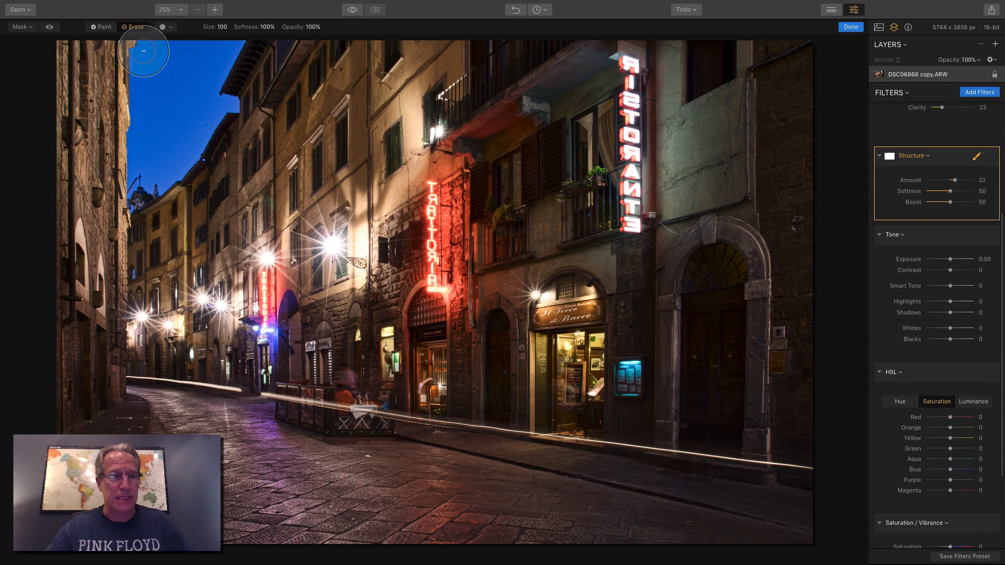
pyautogui.moveTo(212, 114)
pyautogui.mouseDown()
pyautogui.moveTo(145, 183)
pyautogui.moveTo(170, 78)
pyautogui.moveTo(136, 153)
pyautogui.moveTo(142, 80)
pyautogui.moveTo(183, 65)
pyautogui.mouseUp()
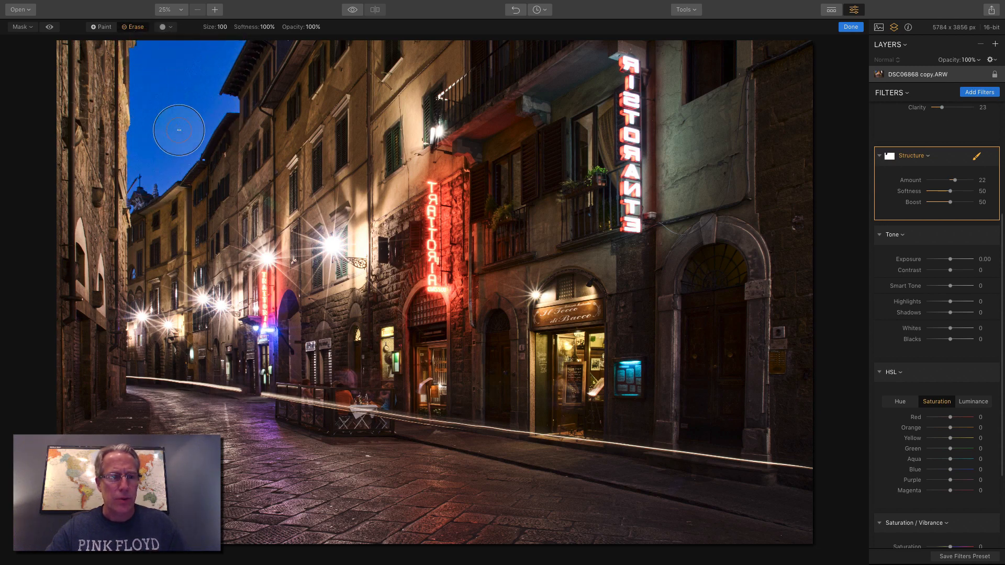
pyautogui.click(53, 28)
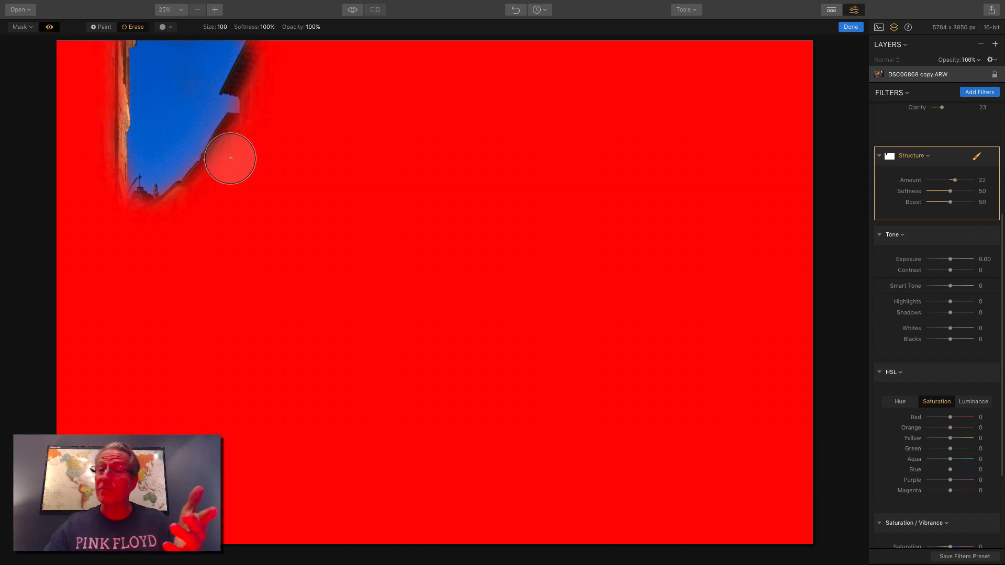
pyautogui.click(50, 27)
pyautogui.click(850, 27)
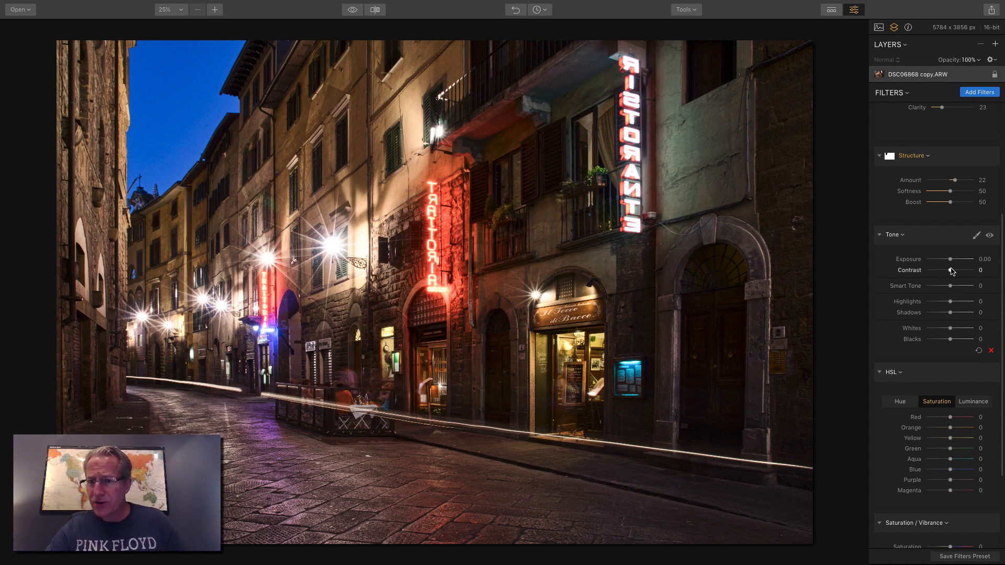
# Set the Tone filter's Contrast to 25, Smart Tone to 19 and Highlights to -8.
pyautogui.moveTo(950, 271); pyautogui.dragTo(956, 287)
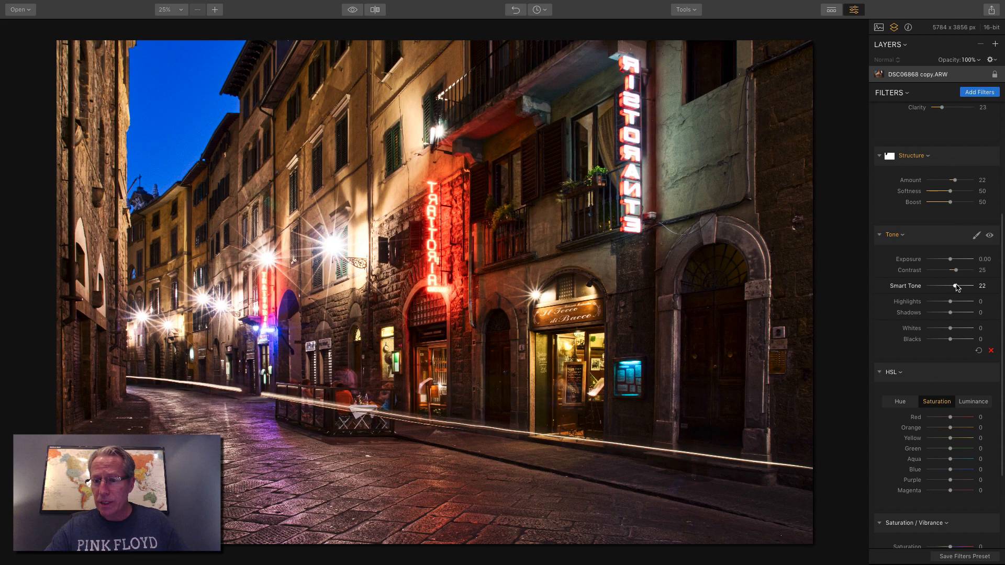
pyautogui.moveTo(956, 287); pyautogui.dragTo(949, 302)
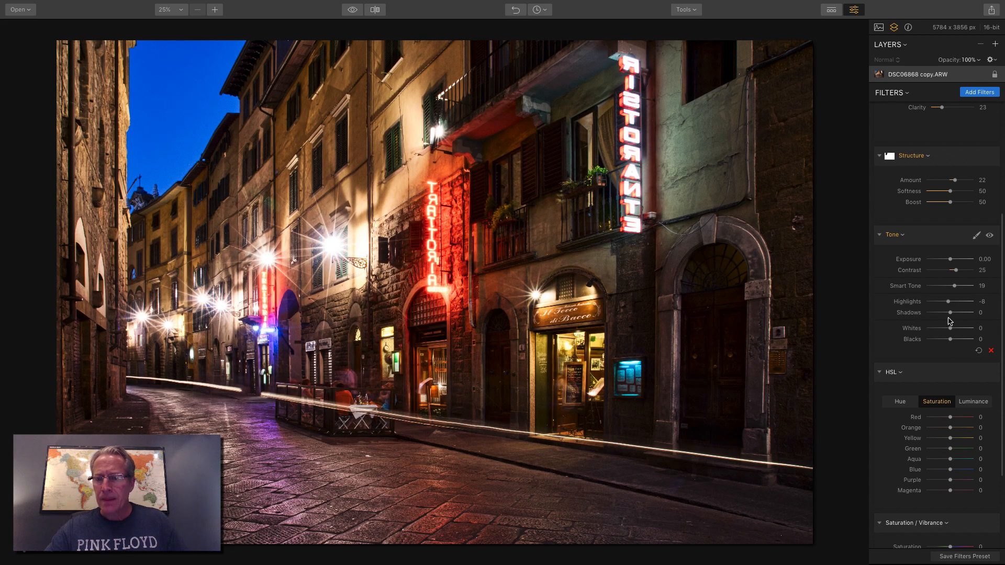
# Set the HSL luminance of Blue to -68 and compare the photo with and without the HSL filter.
pyautogui.scroll(-4, 923, 325)
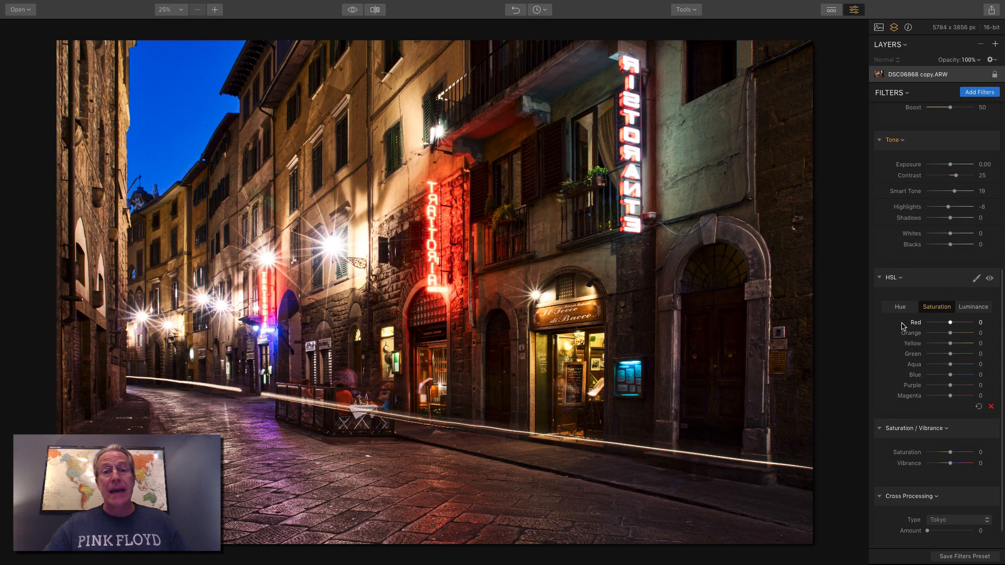
pyautogui.click(975, 310)
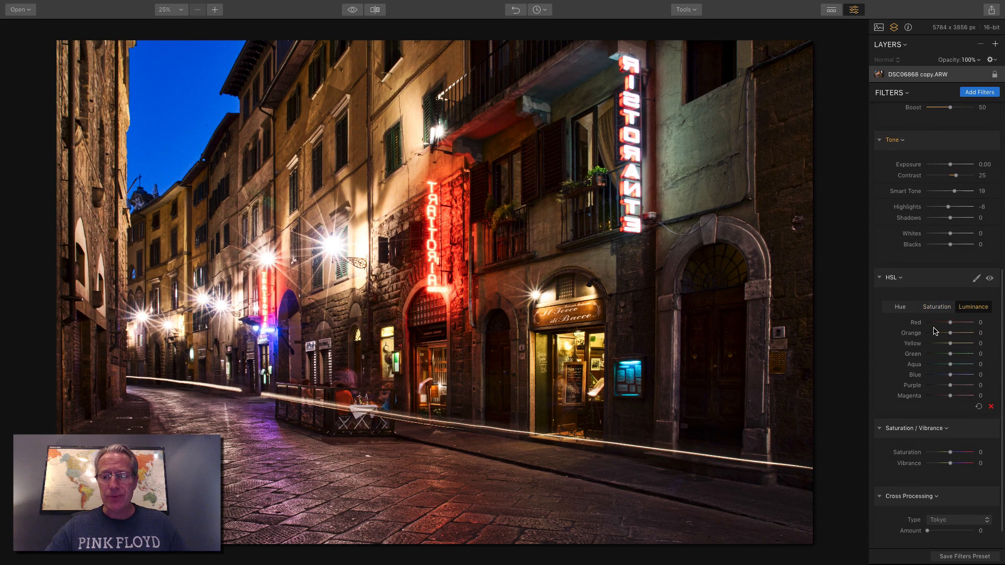
pyautogui.moveTo(951, 375); pyautogui.dragTo(935, 376)
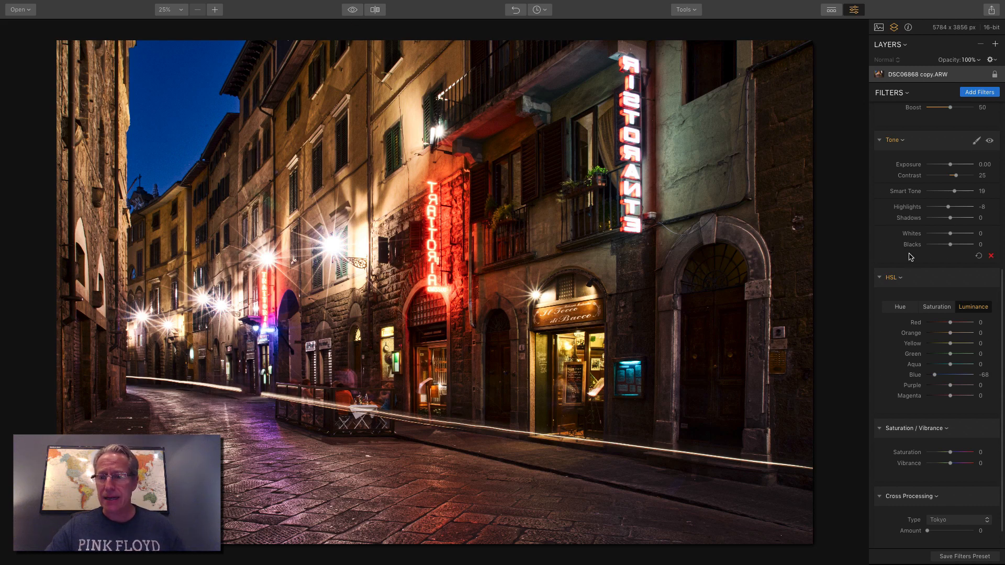
pyautogui.click(989, 280)
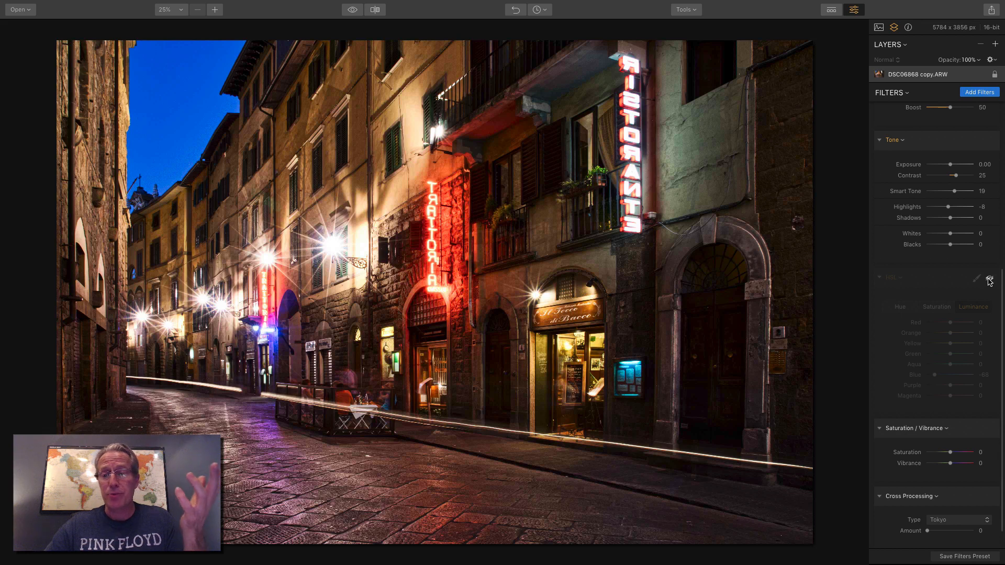
pyautogui.click(989, 280)
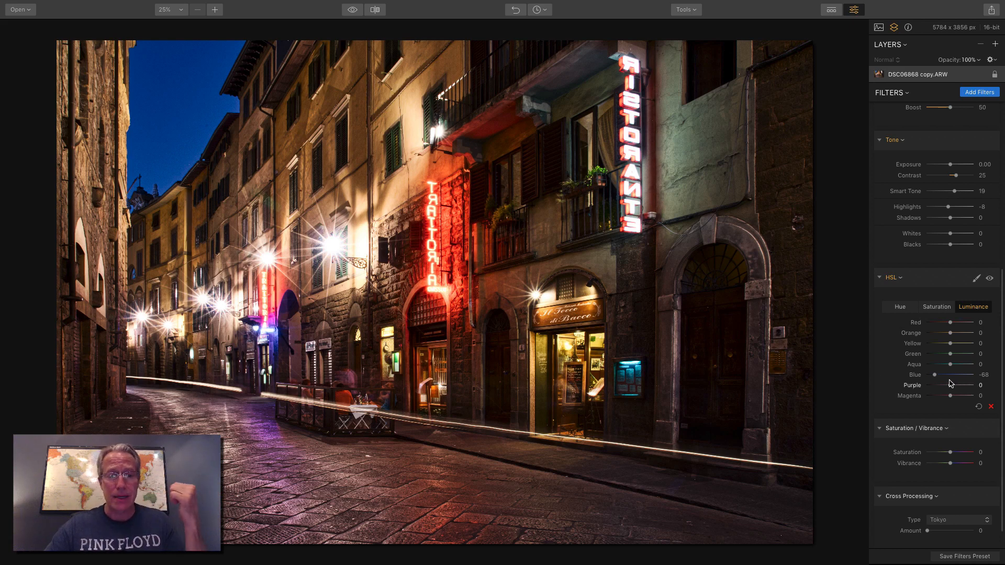
pyautogui.click(989, 280)
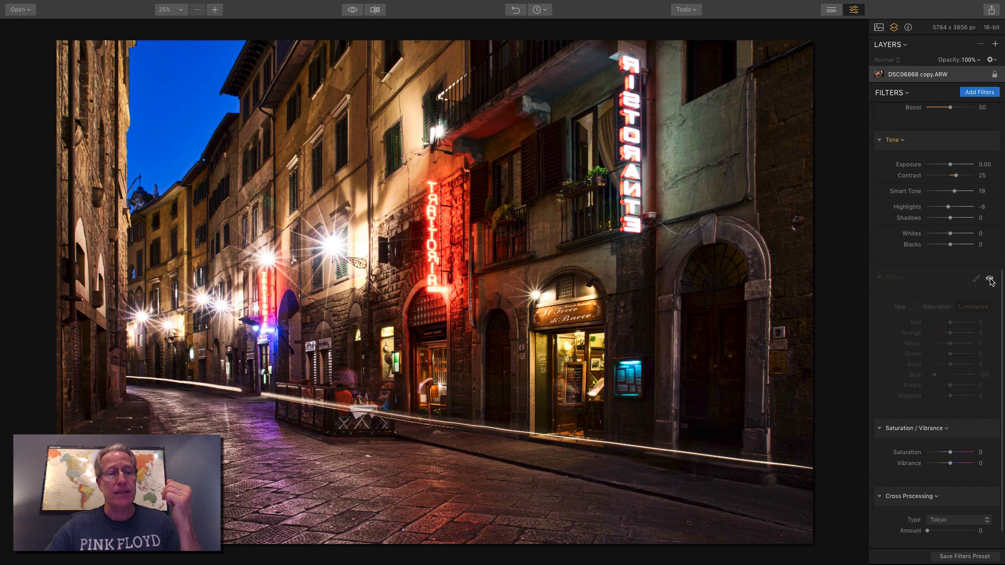
pyautogui.click(989, 280)
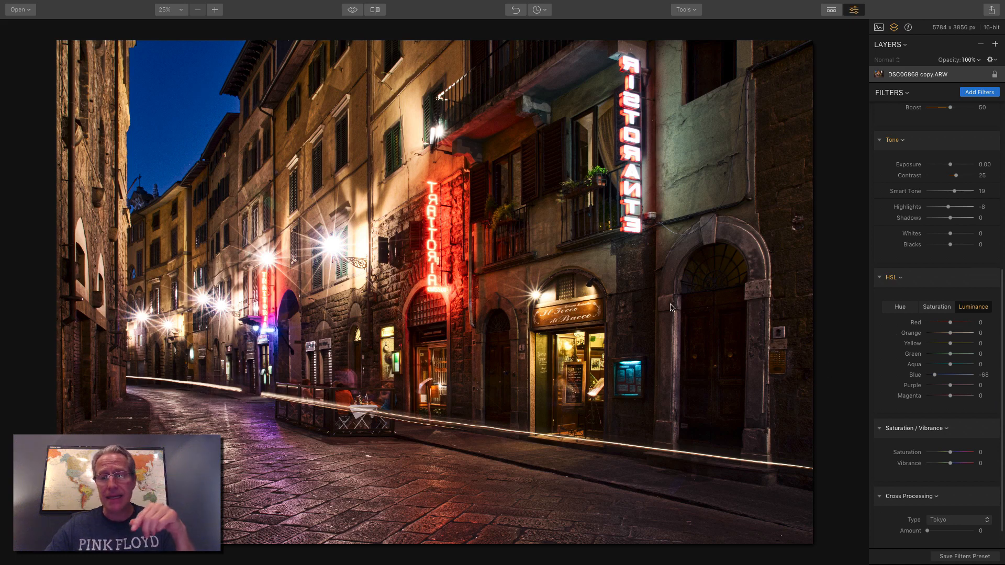
pyautogui.scroll(5, 941, 303)
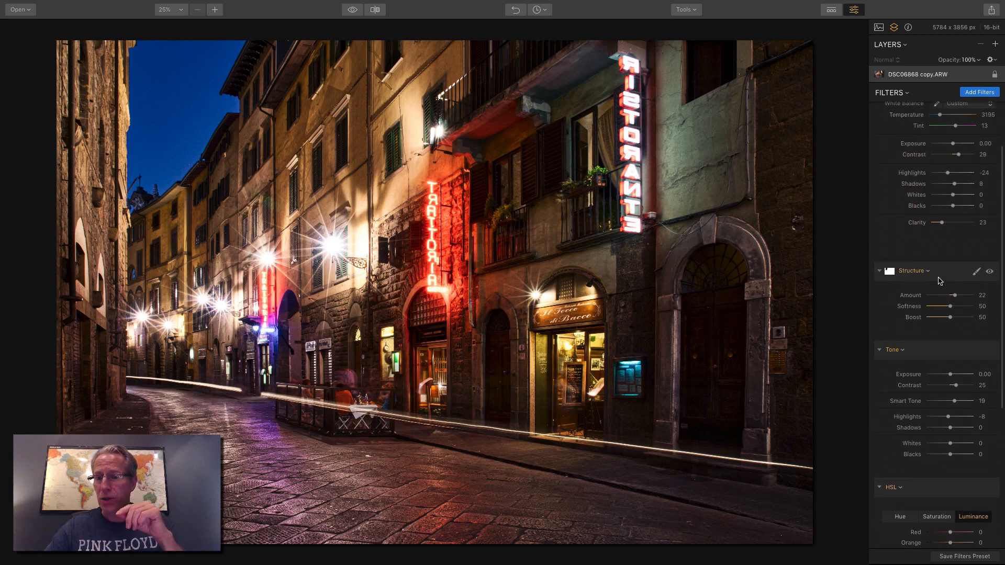
pyautogui.click(975, 271)
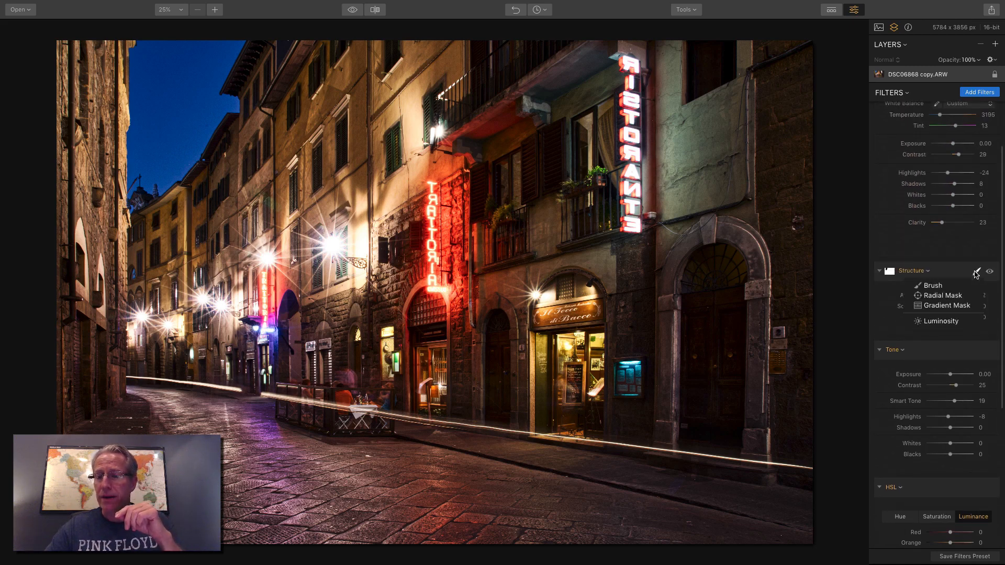
pyautogui.click(939, 285)
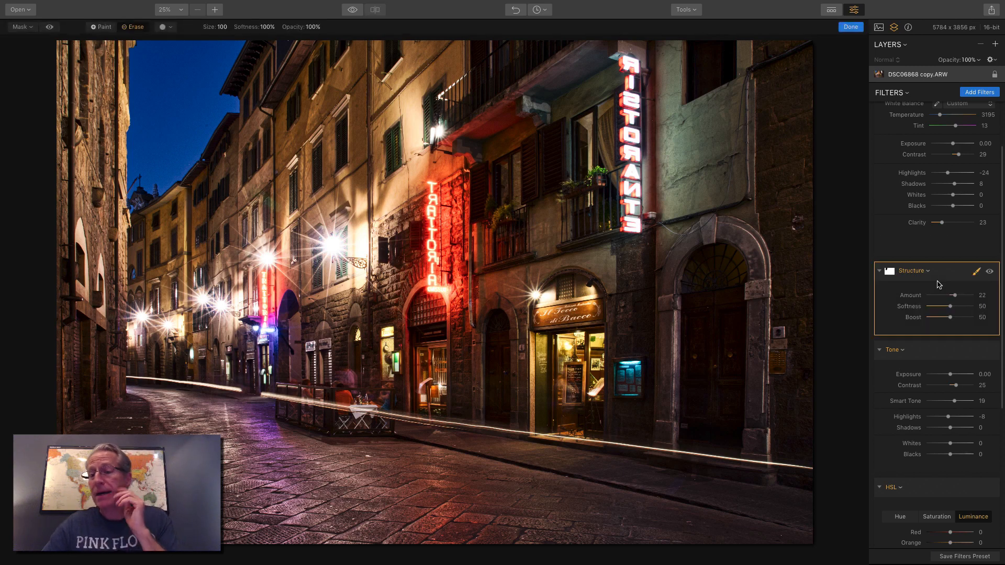
pyautogui.click(851, 28)
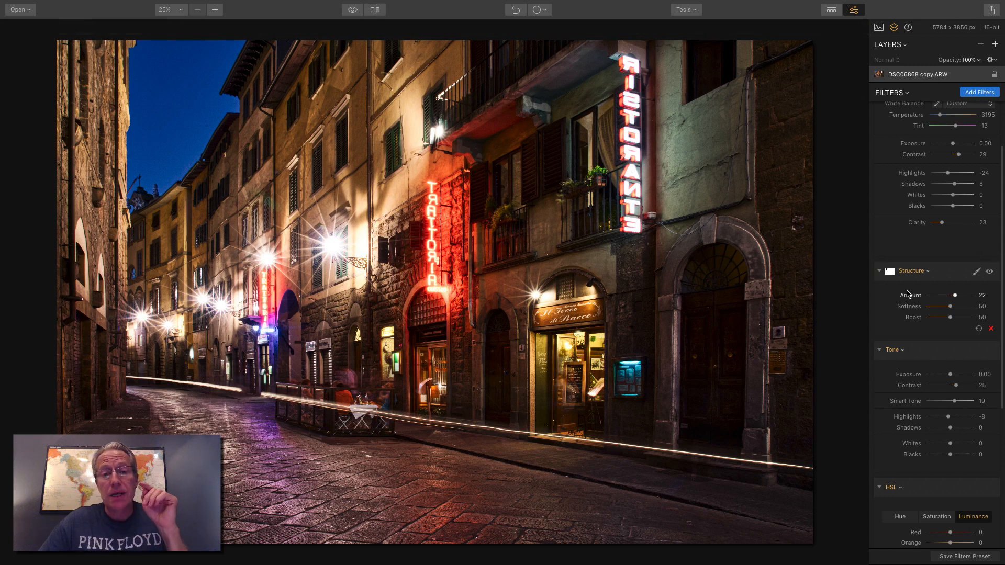
# Copy the Structure filter's brush mask and leave mask editing.
pyautogui.click(976, 271)
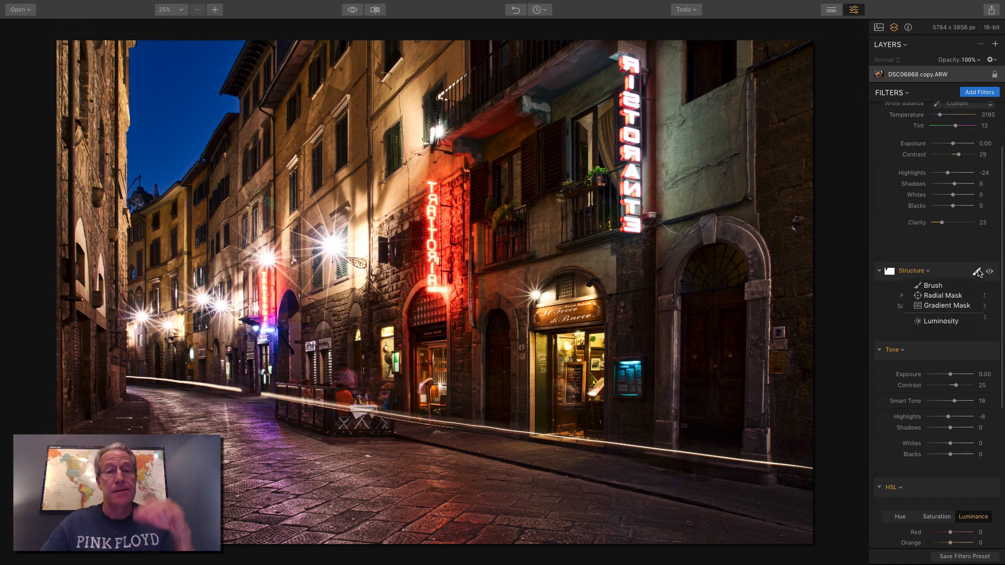
pyautogui.click(936, 285)
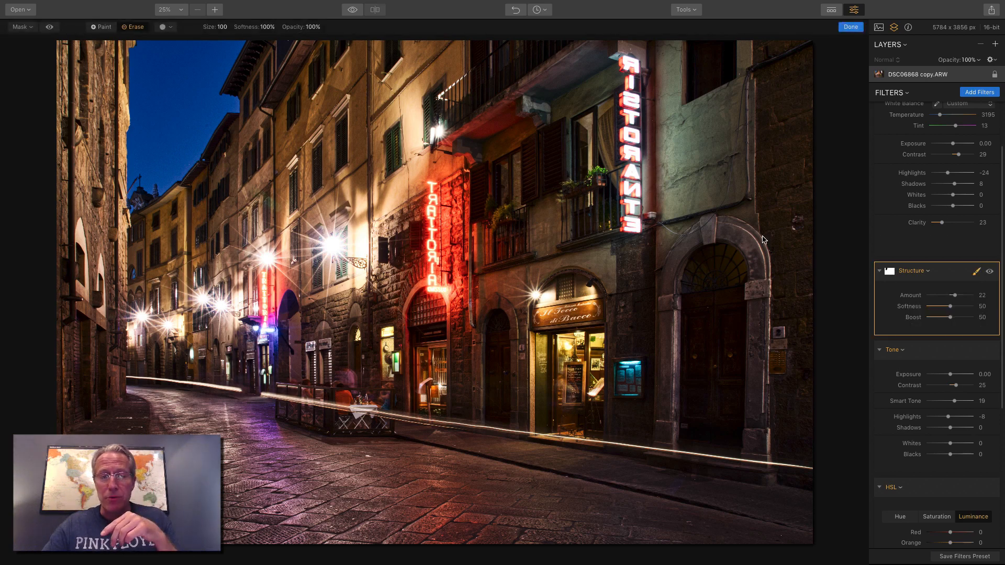
pyautogui.click(27, 28)
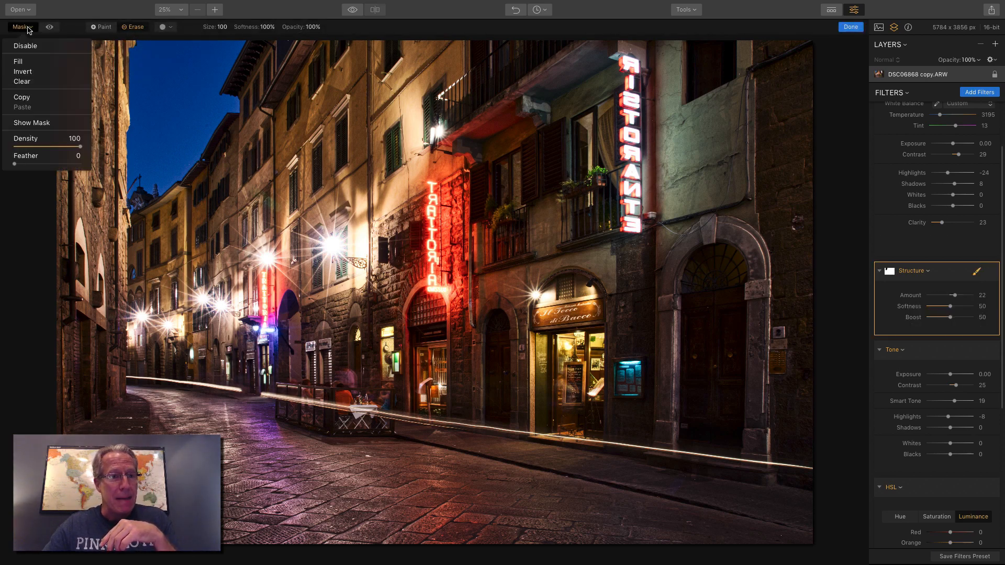
pyautogui.click(29, 98)
pyautogui.click(851, 27)
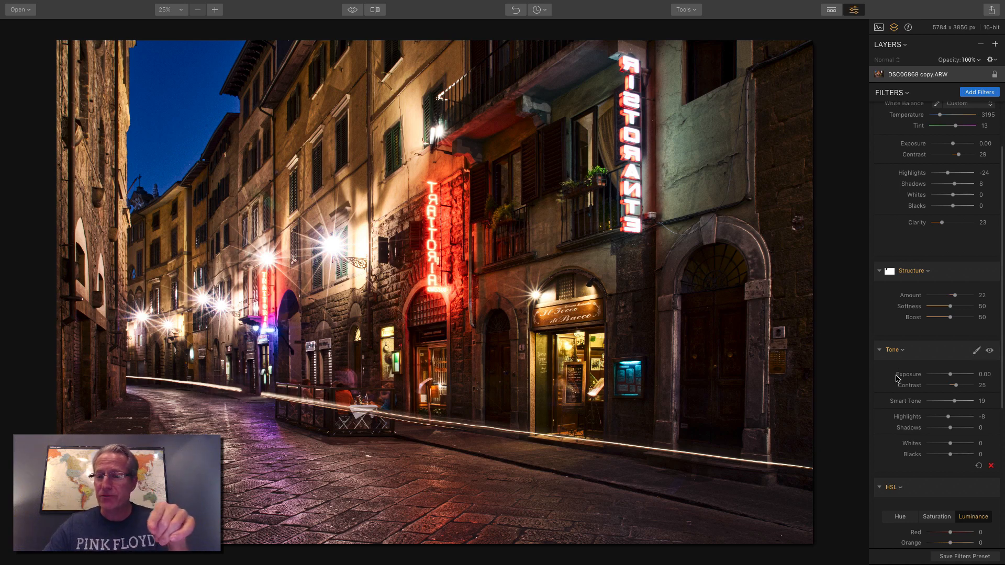
# Add a brush mask to the HSL filter and paste the copied Structure mask into it.
pyautogui.scroll(-5, 946, 399)
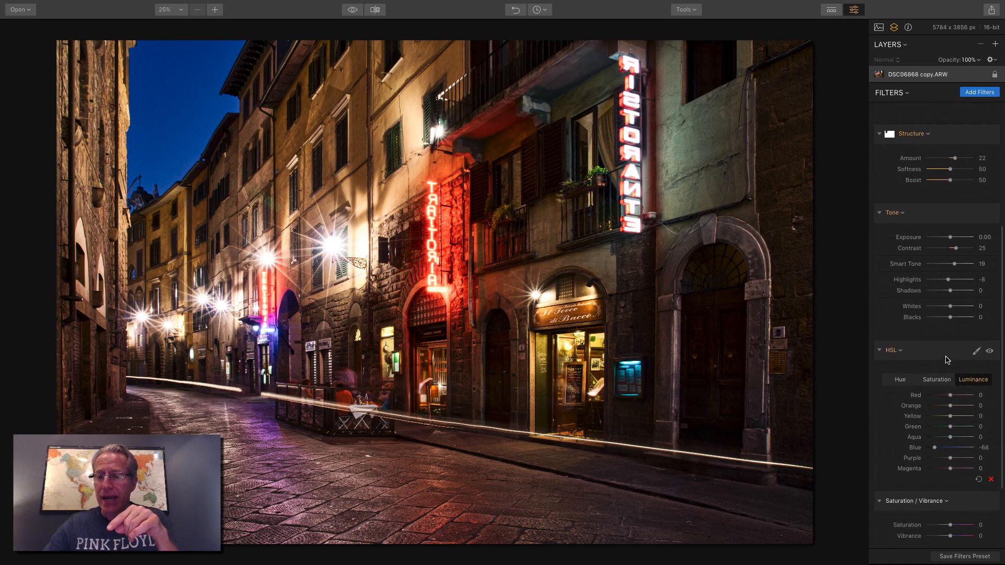
pyautogui.click(973, 352)
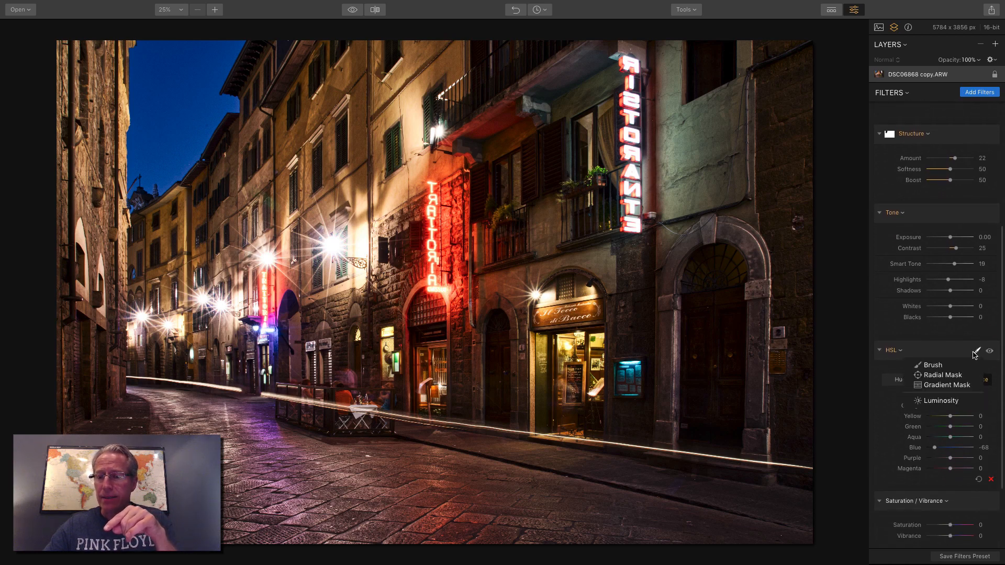
pyautogui.click(932, 366)
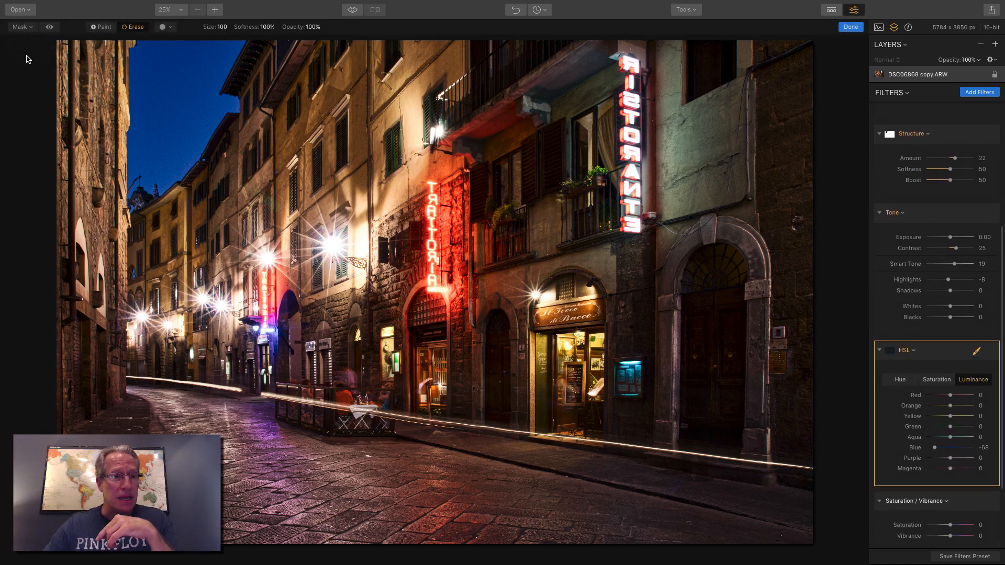
pyautogui.click(30, 27)
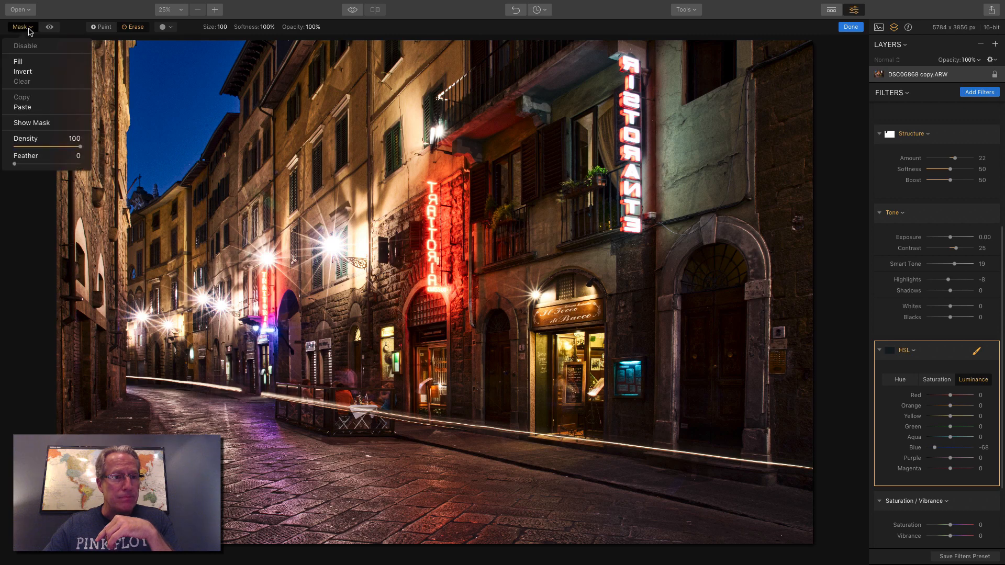
pyautogui.click(28, 108)
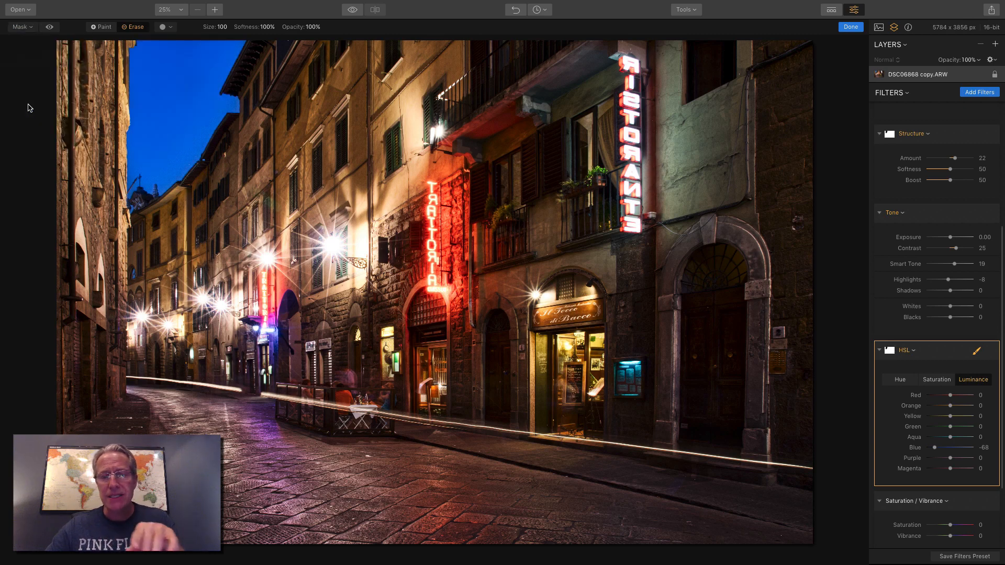
# Invert the HSL mask so the filter affects only the sky, checking the coverage with the mask overlay.
pyautogui.click(49, 27)
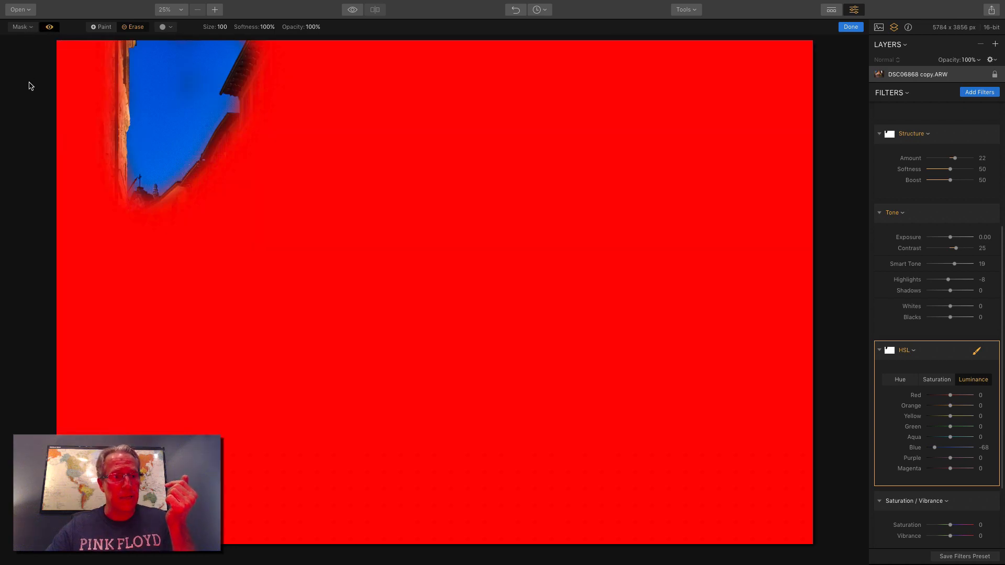
pyautogui.click(22, 27)
pyautogui.click(29, 74)
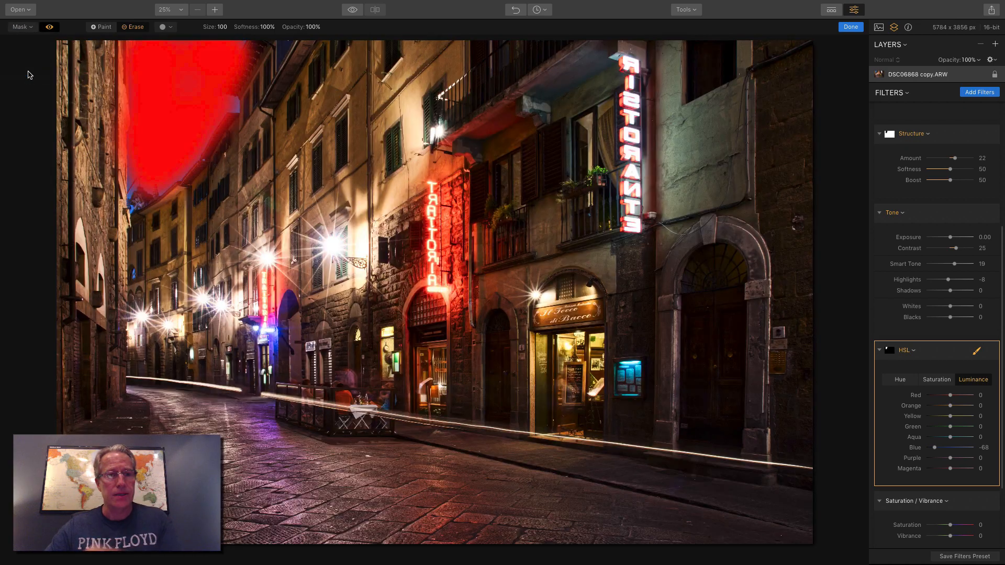
pyautogui.click(49, 26)
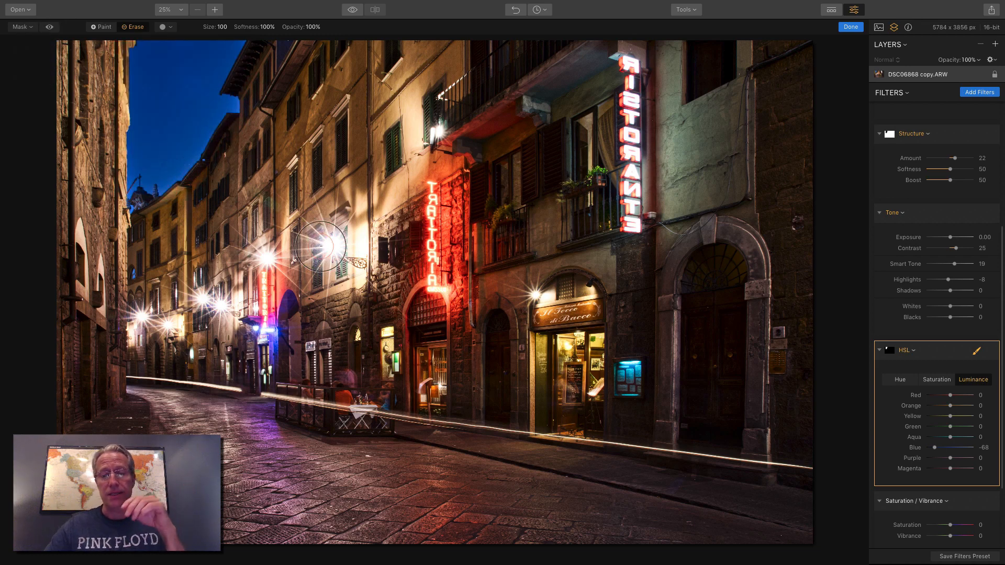
pyautogui.click(850, 27)
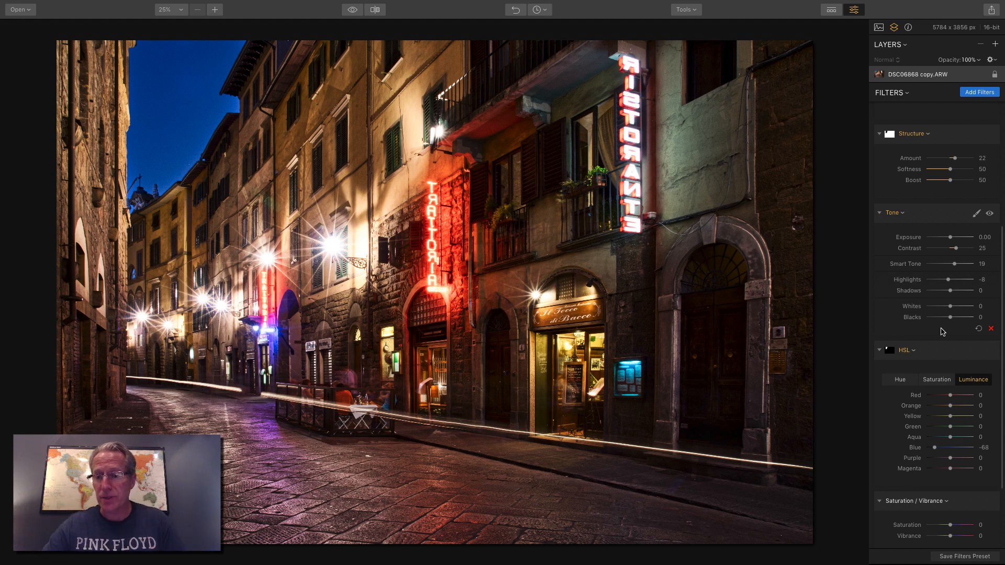
# Set the Saturation / Vibrance filter's Saturation to -12 and Vibrance to 15.
pyautogui.scroll(-4, 941, 329)
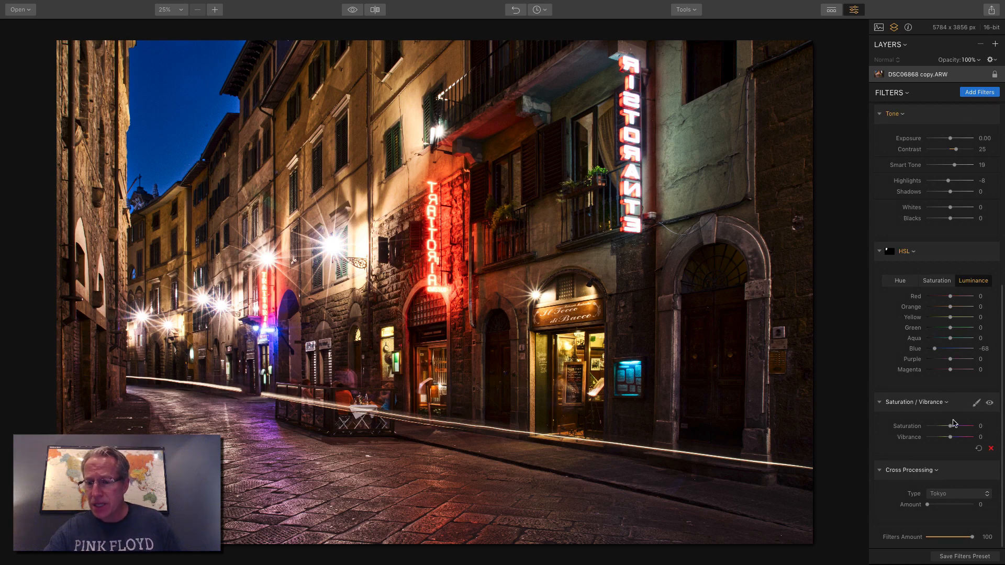
pyautogui.moveTo(950, 425); pyautogui.dragTo(953, 438)
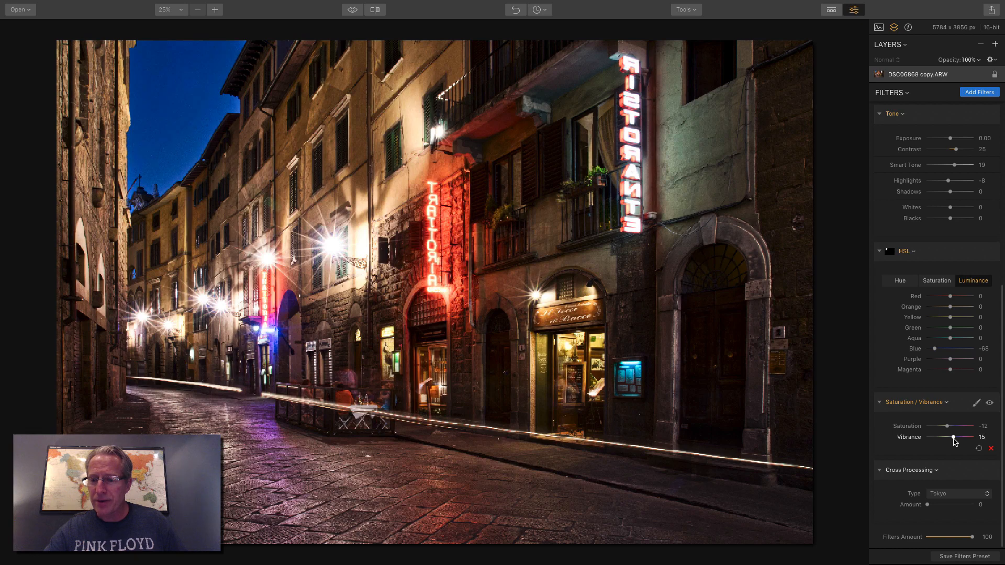
# Apply Miami Cross Processing at an Amount of 26, then compare the photo without the filter and with the original.
pyautogui.click(945, 497)
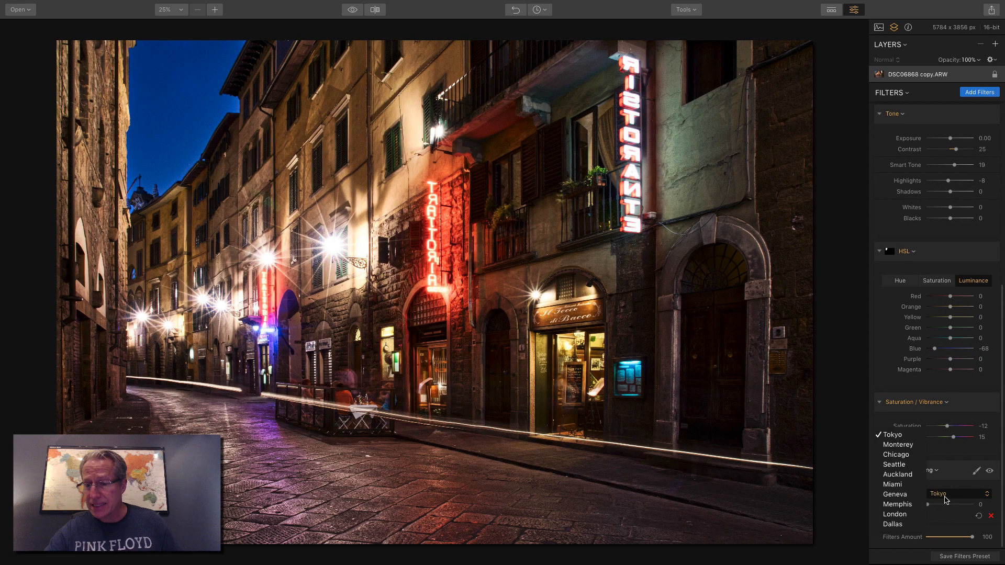
pyautogui.click(901, 485)
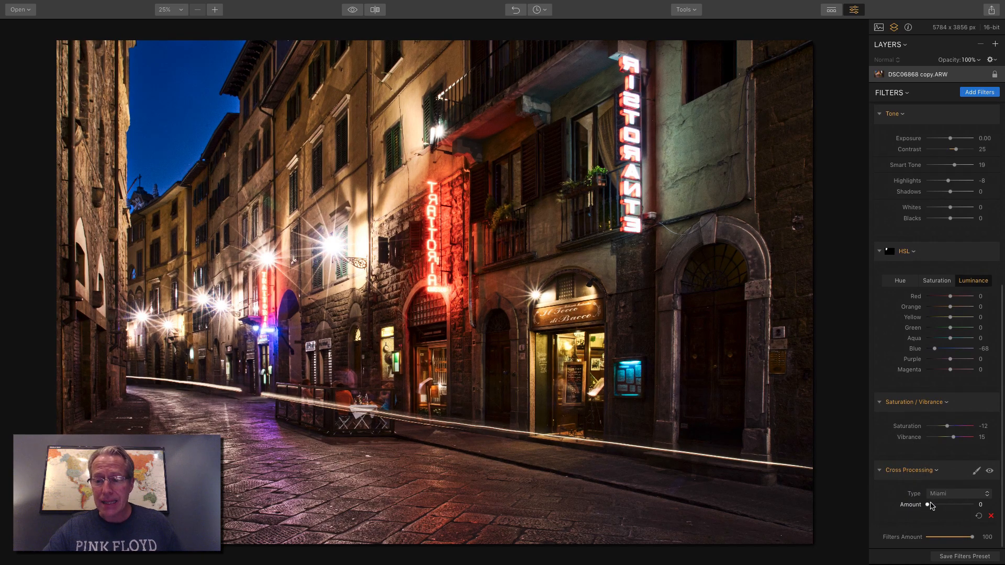
pyautogui.moveTo(928, 506); pyautogui.dragTo(940, 506)
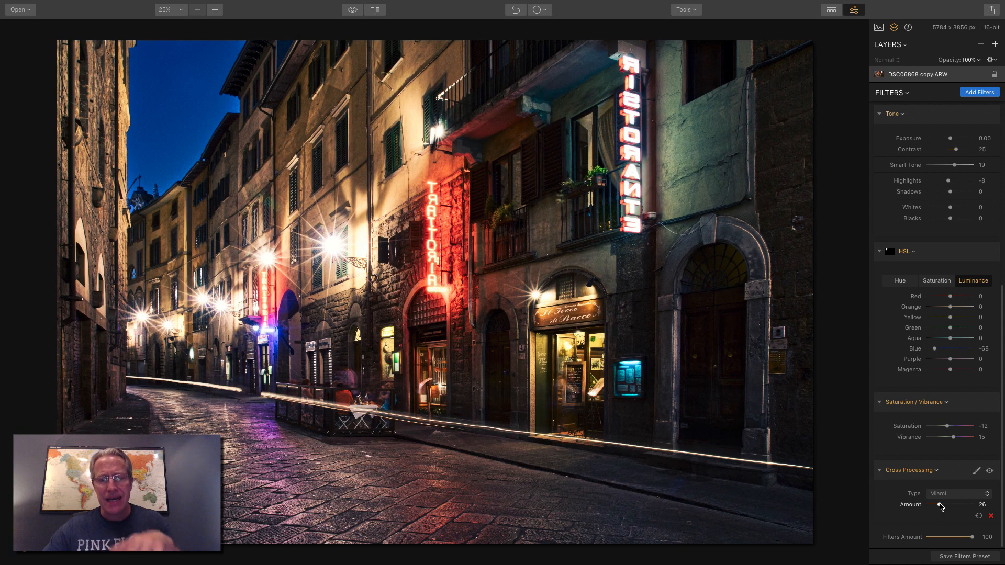
pyautogui.click(989, 472)
pyautogui.click(990, 472)
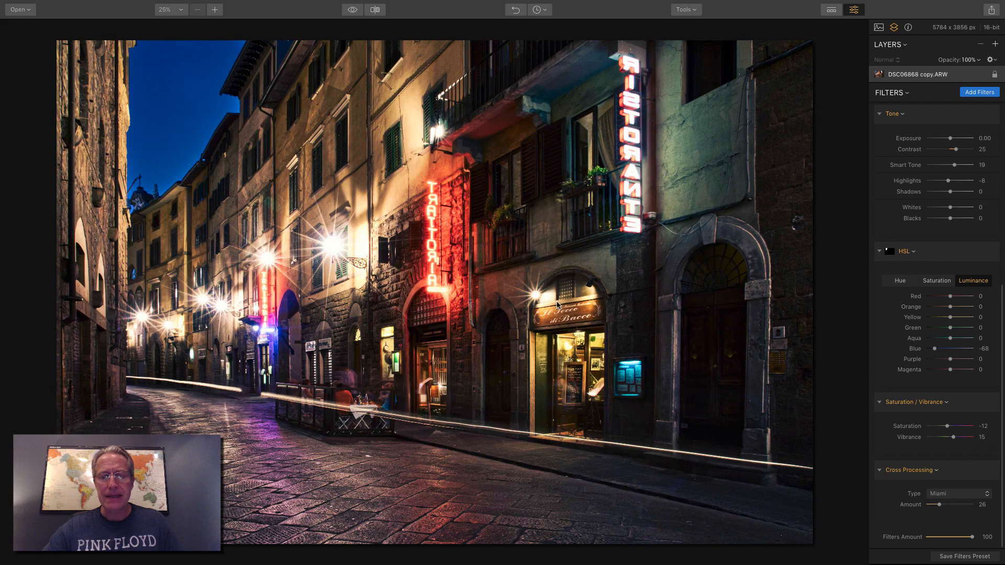
pyautogui.click(353, 10)
pyautogui.click(353, 11)
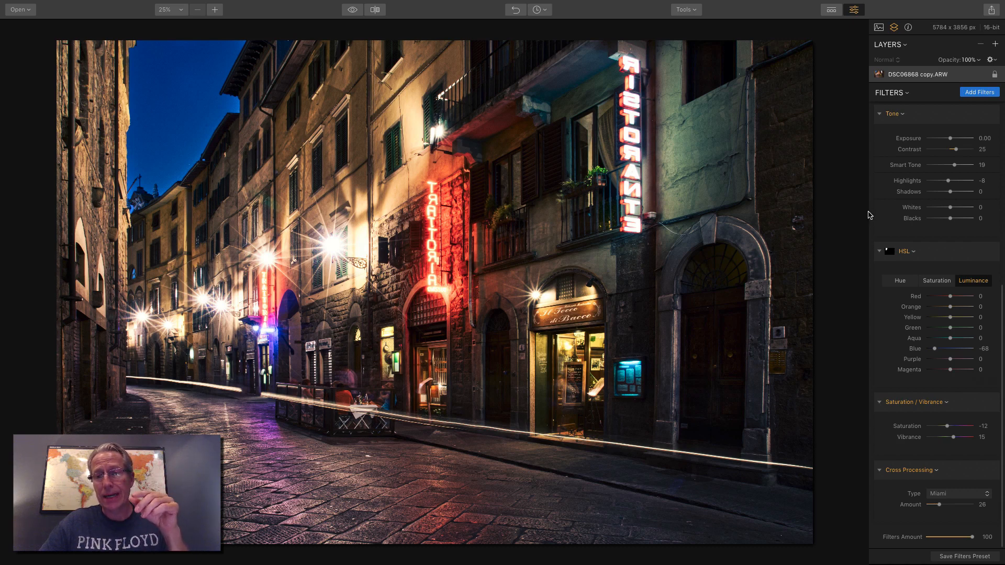
# Review the applied filter stack and its settings from RAW Develop through Structure and Tone to HSL.
pyautogui.scroll(5, 907, 200)
pyautogui.scroll(1, 907, 200)
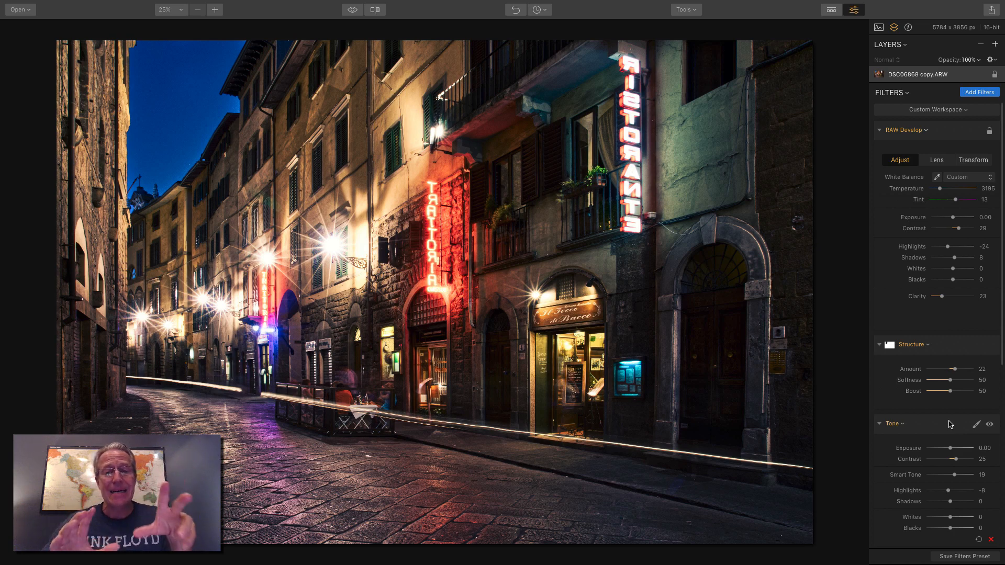
pyautogui.scroll(-5, 950, 424)
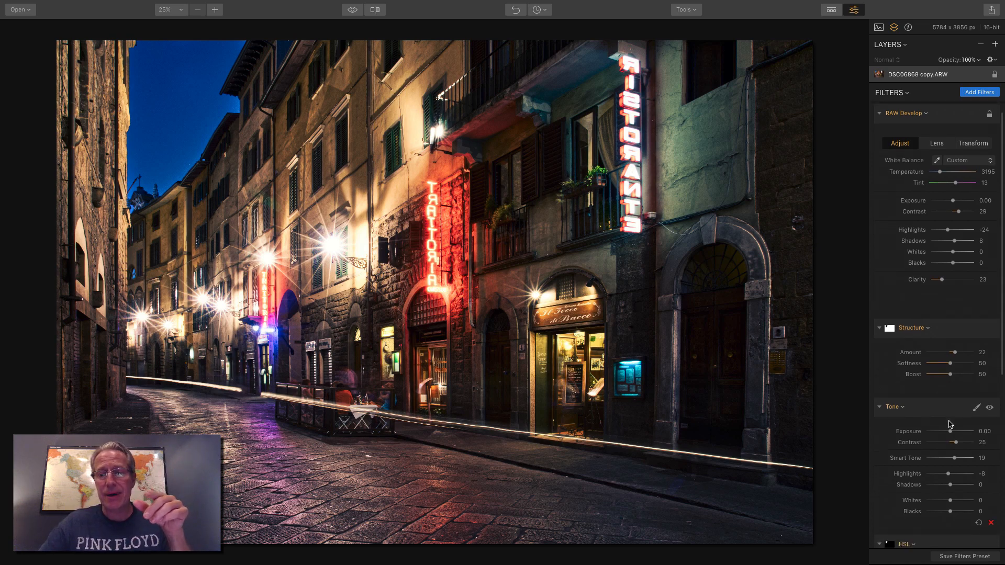
pyautogui.scroll(-1, 949, 424)
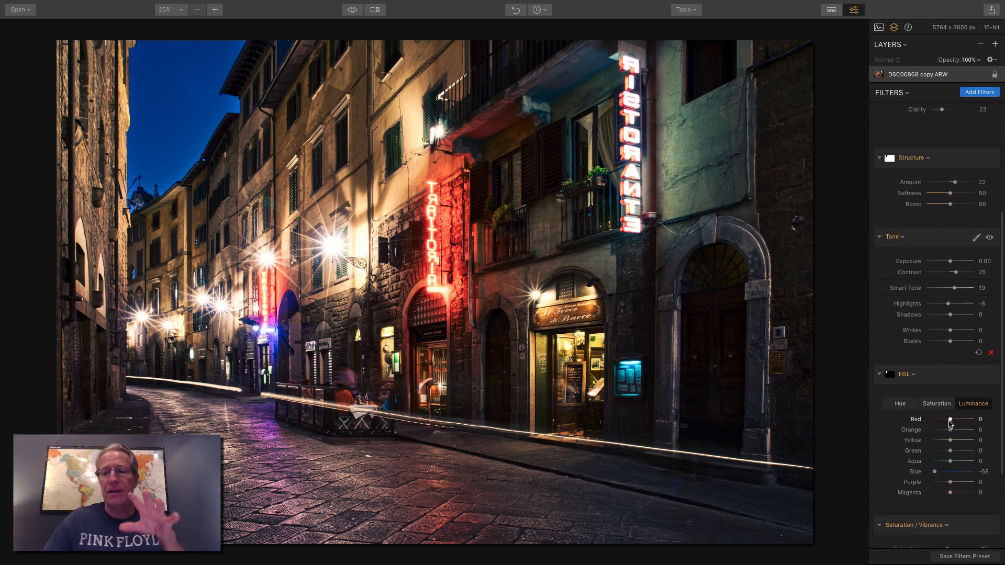
pyautogui.scroll(6, 908, 301)
pyautogui.scroll(-1, 907, 302)
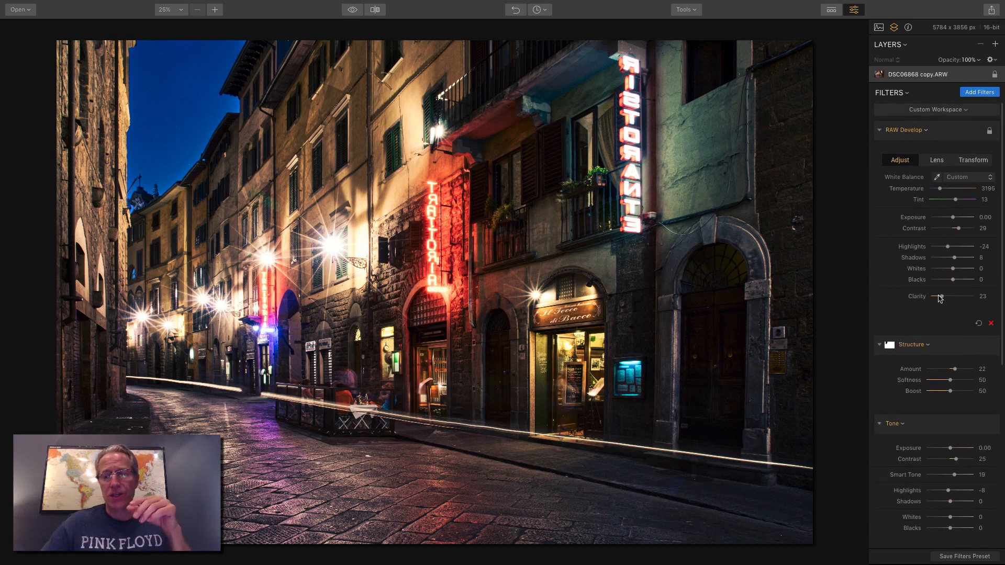
pyautogui.scroll(-1, 938, 388)
pyautogui.scroll(-2, 938, 389)
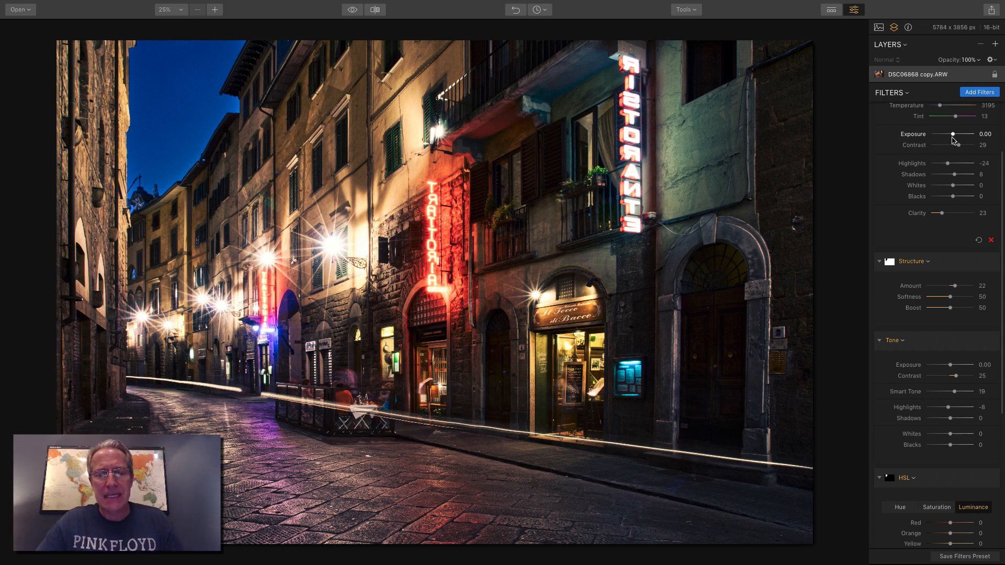
pyautogui.scroll(3, 919, 225)
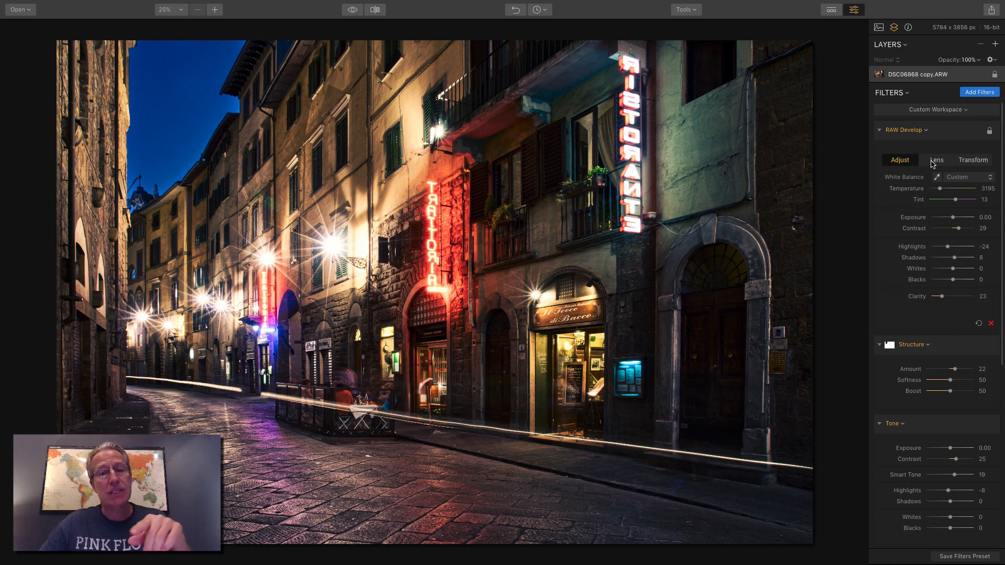
# Compare the finished edit with the original photo.
pyautogui.click(353, 12)
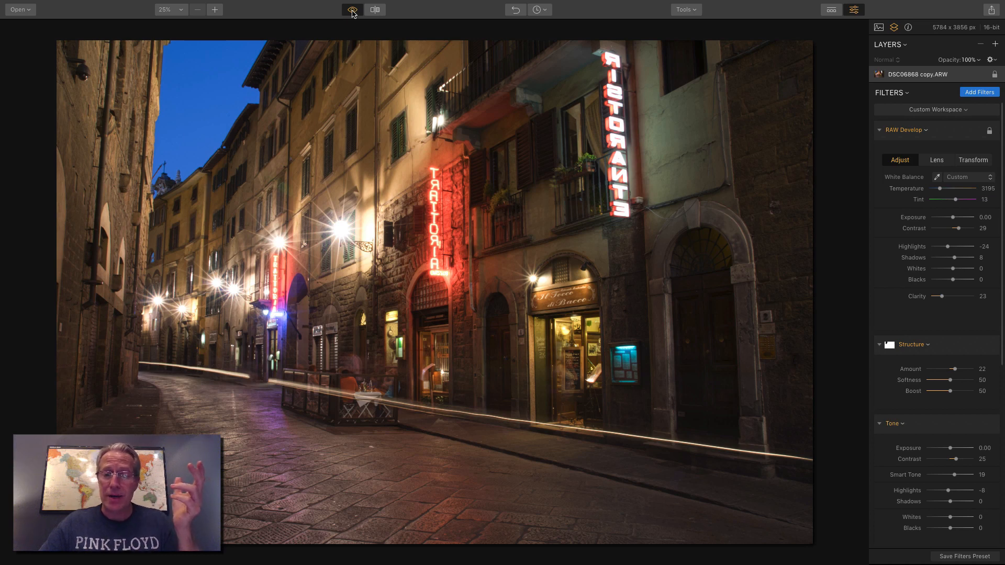
pyautogui.click(352, 11)
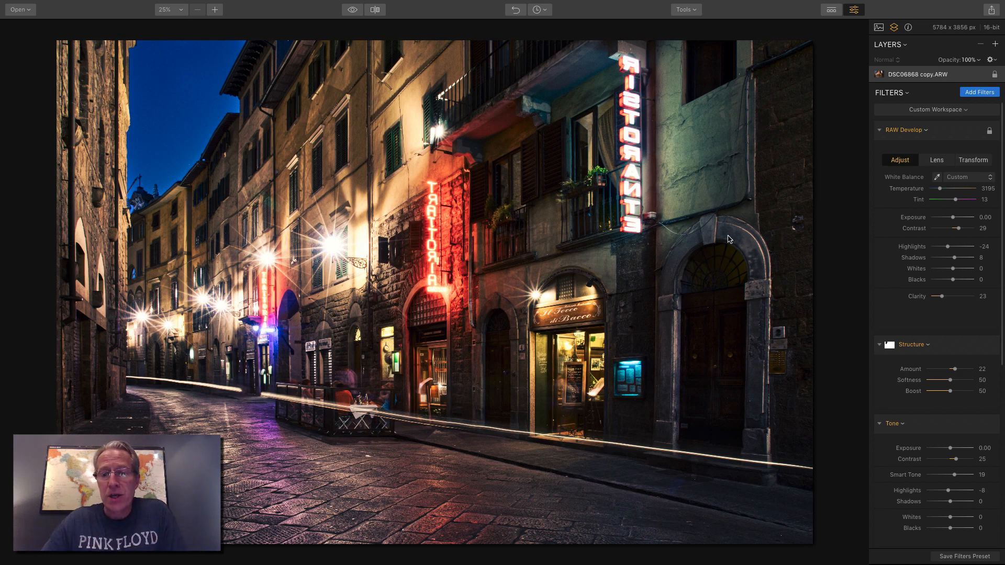
pyautogui.click(352, 9)
pyautogui.click(353, 10)
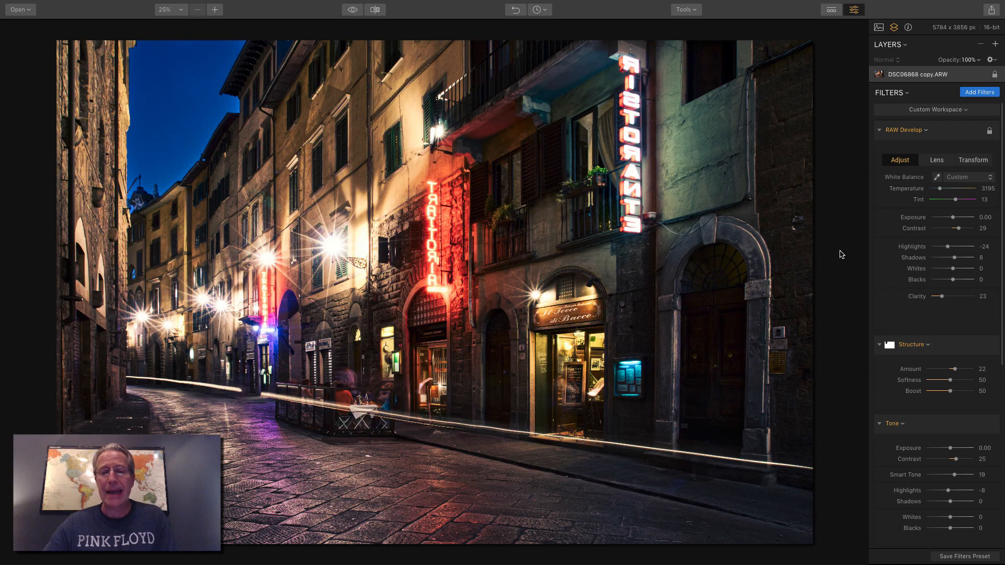